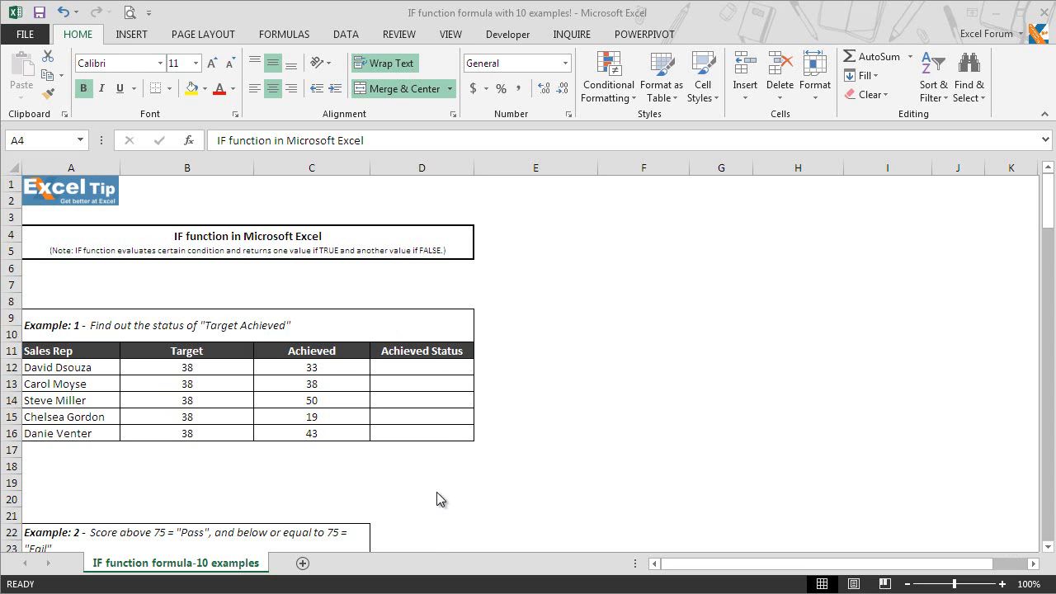
Enter =IF(C12>=B12,"Completed","Not Completed") in D12, which returns Not Completed for the first rep
key(F2)
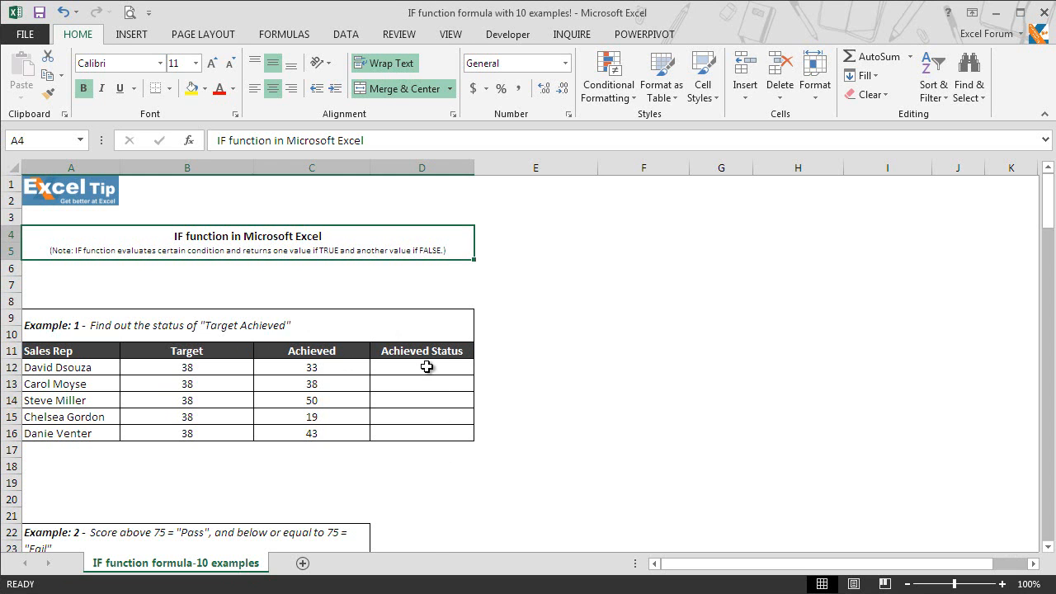
click(425, 366)
text(=)
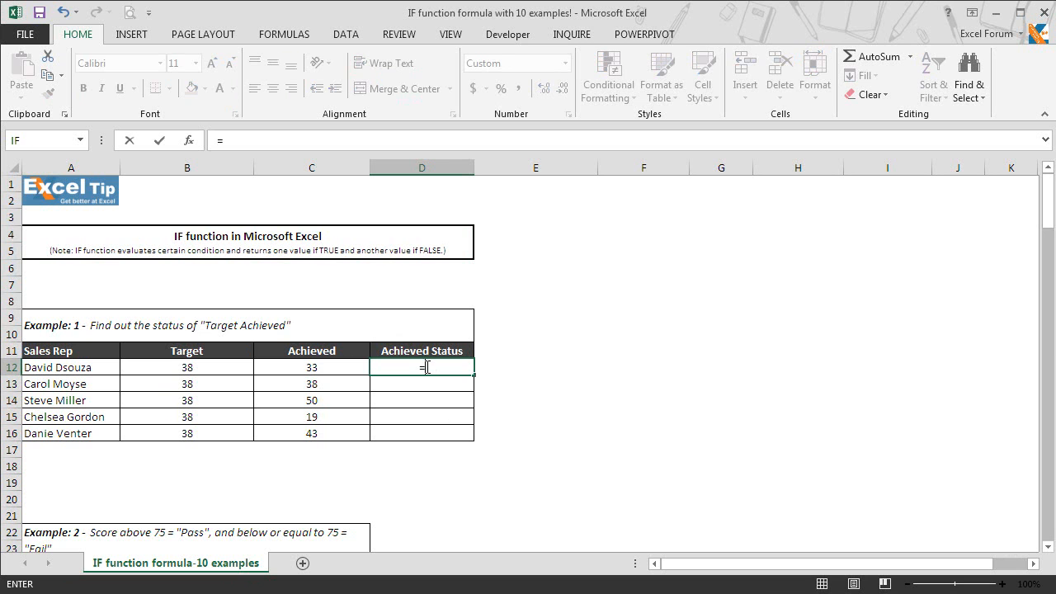
text(IF()
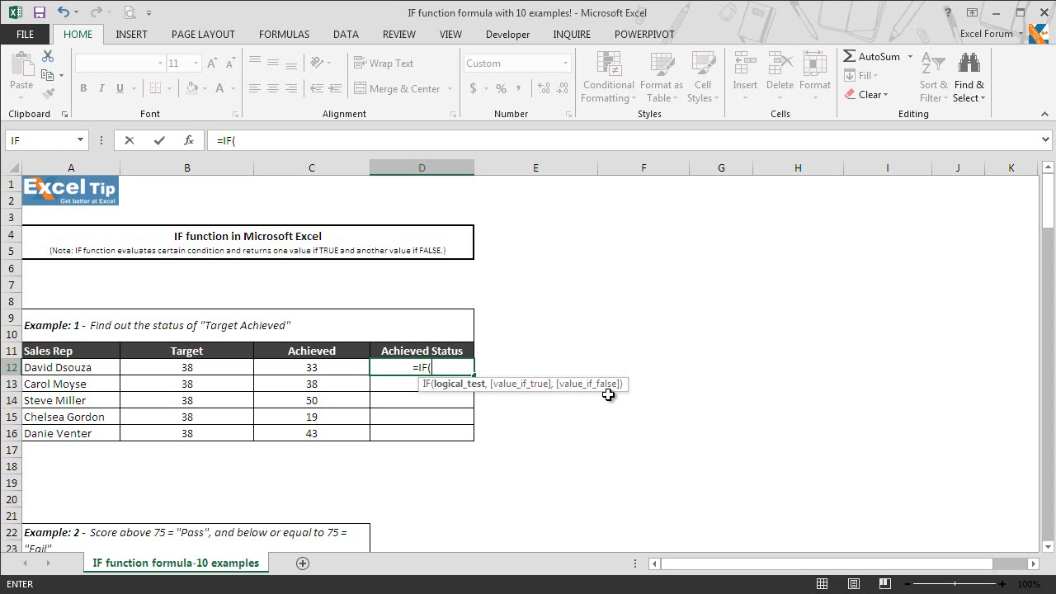
click(348, 368)
text(>)
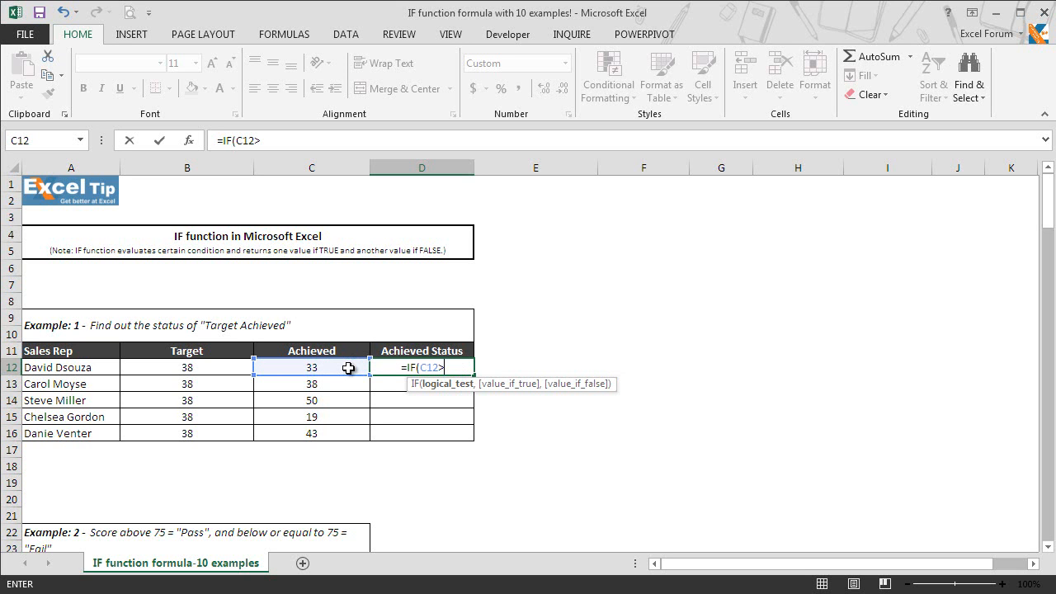
text(=)
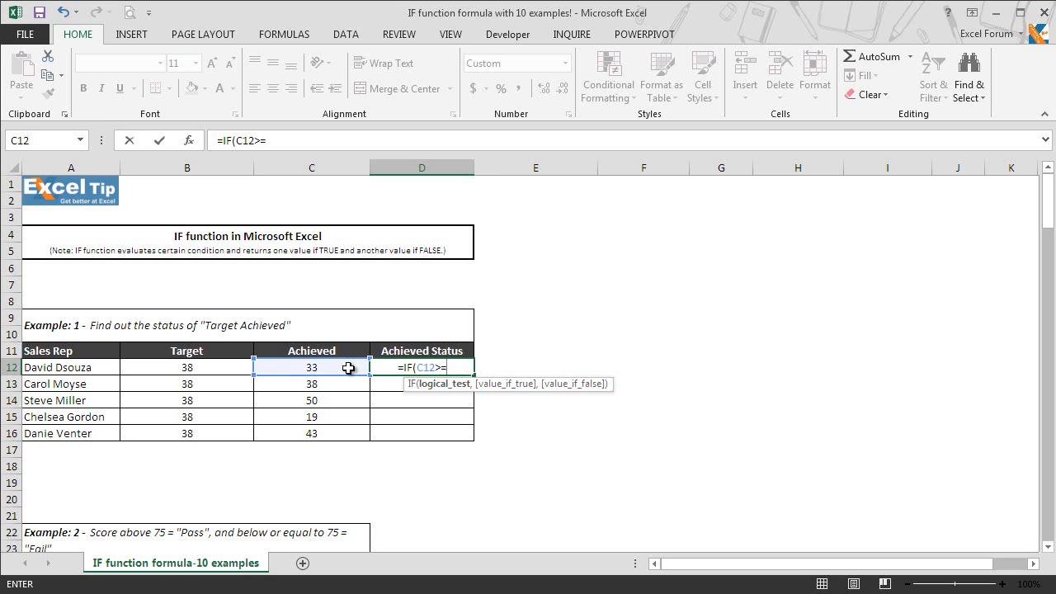
click(226, 368)
text(,"Complte)
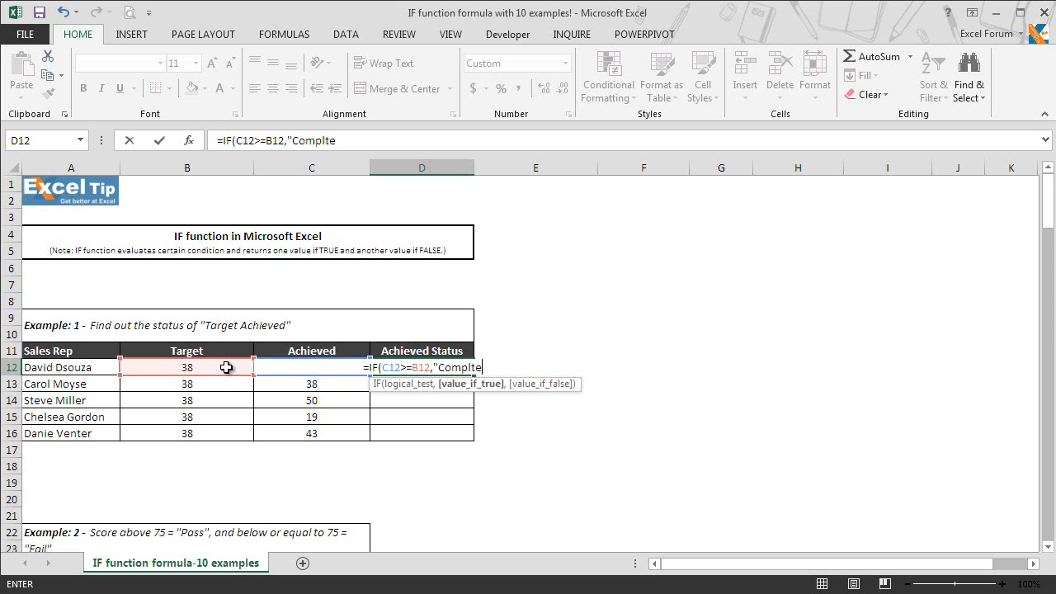
key(BackSpace)
text(eted)
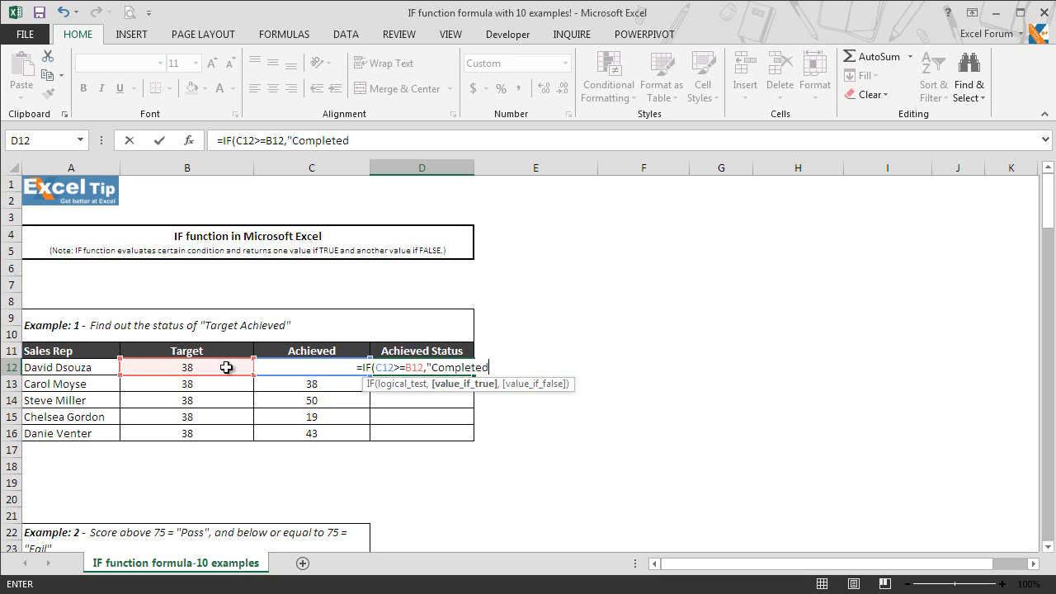
text(","Not )
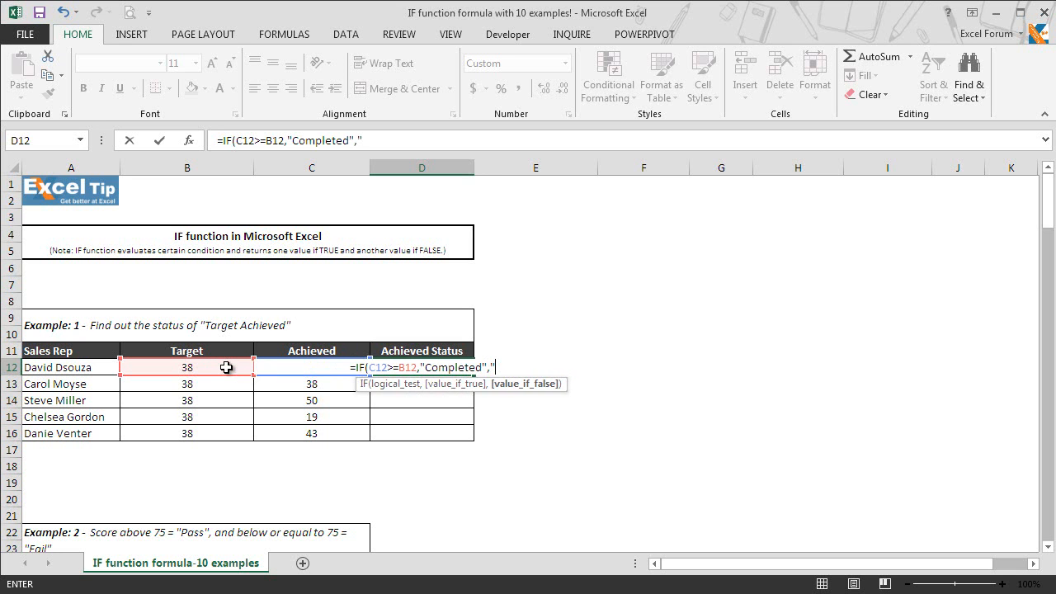
text(Completed)
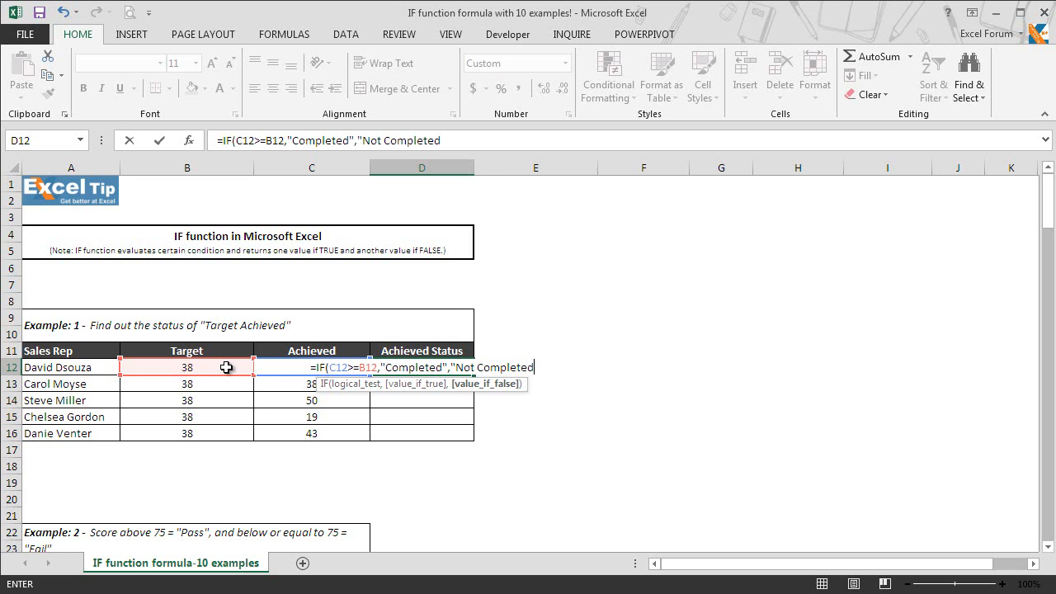
text("))
key(Return)
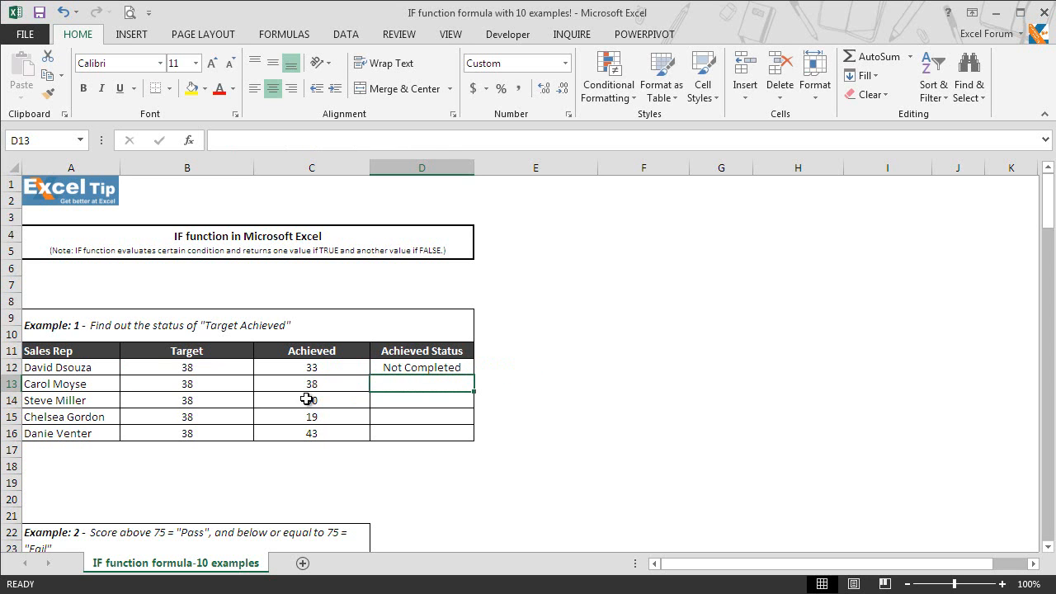
Copy D12's status formula down to D16, then check the copies in D13, D14 and D16
click(479, 367)
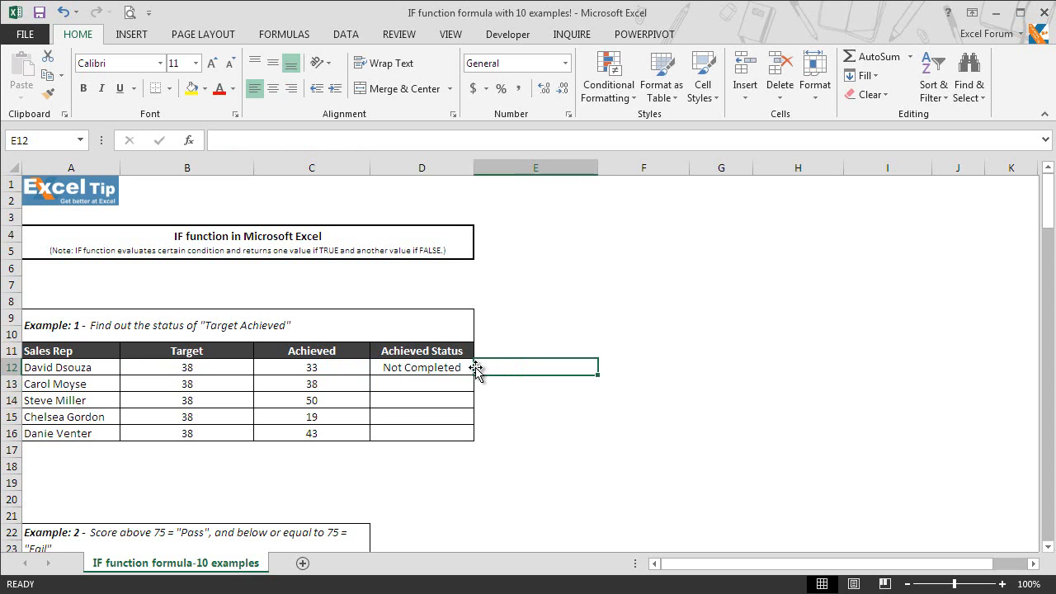
click(454, 368)
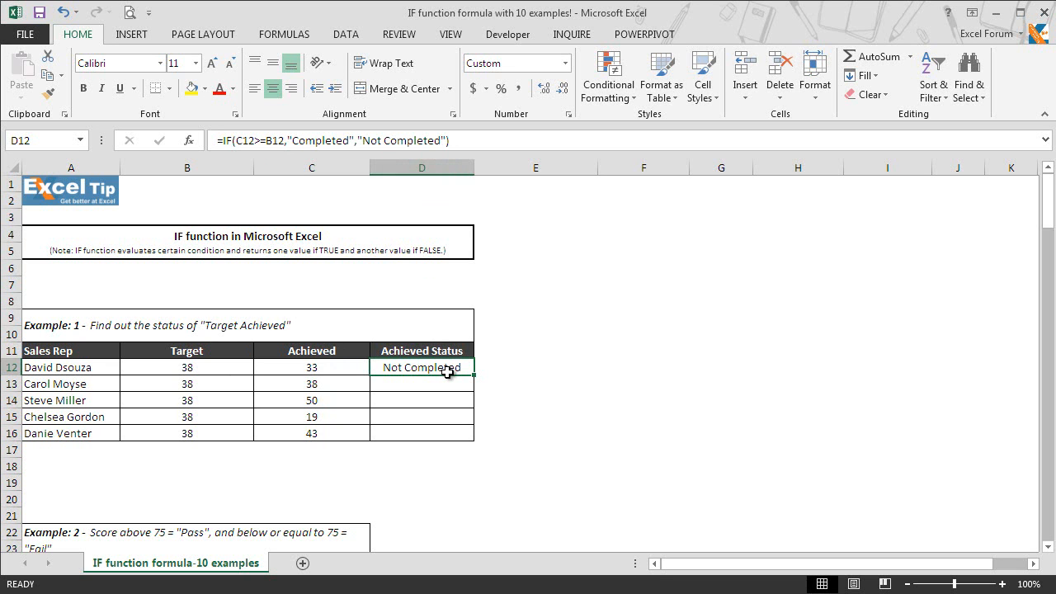
drag(476, 376, 470, 443)
click(458, 402)
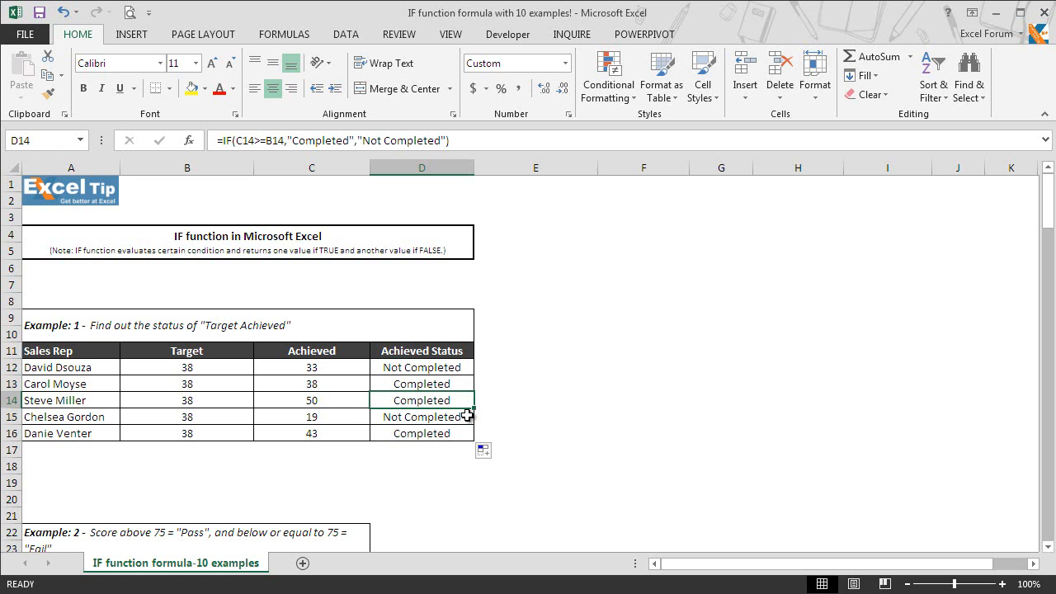
click(460, 381)
click(459, 402)
click(455, 434)
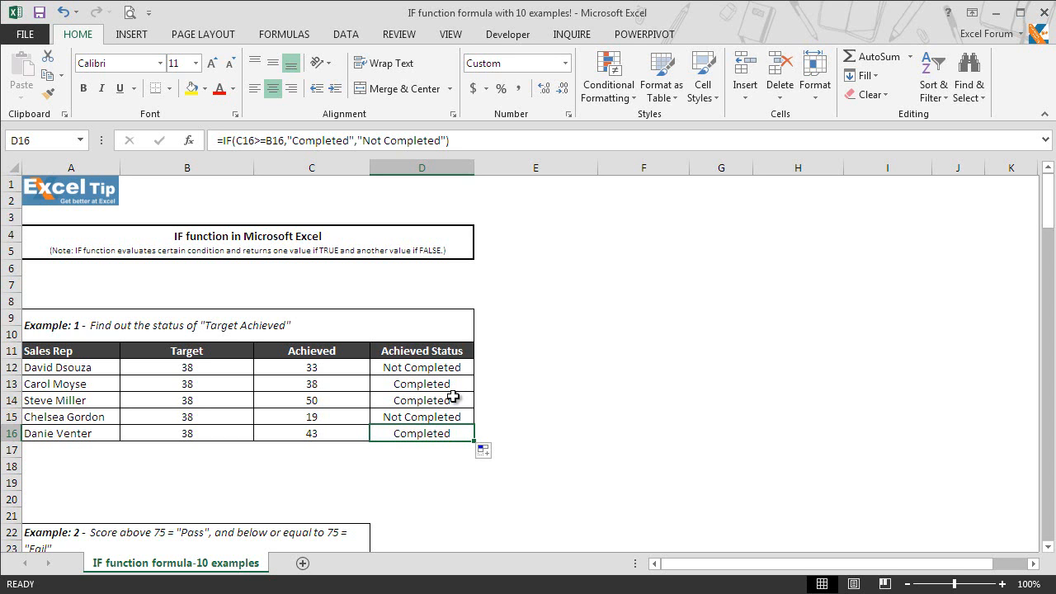
Scroll down until Example 2's candidate score table is visible
click(1048, 547)
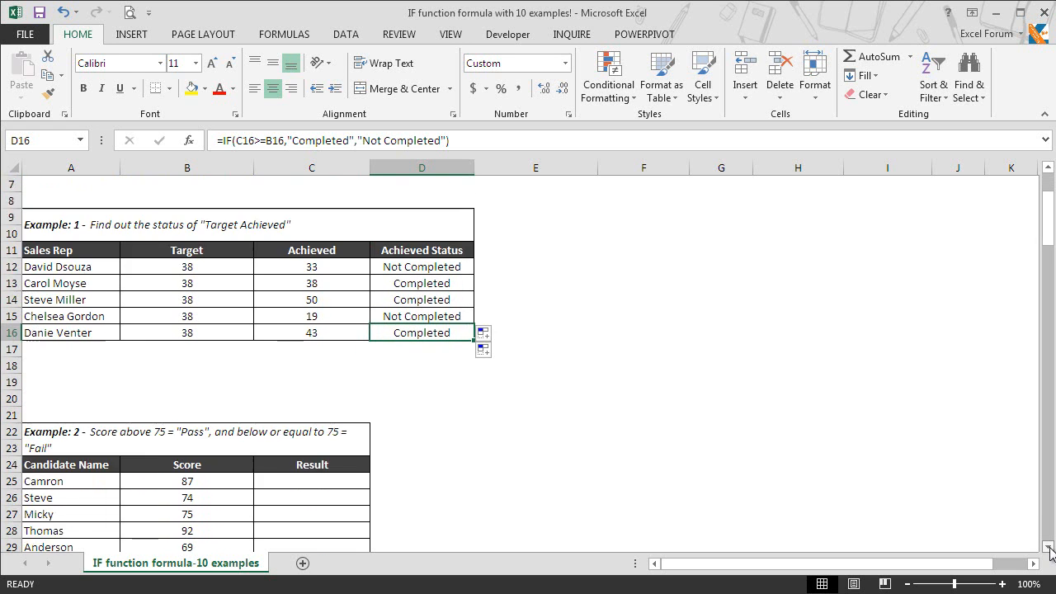
drag(1051, 548, 1050, 548)
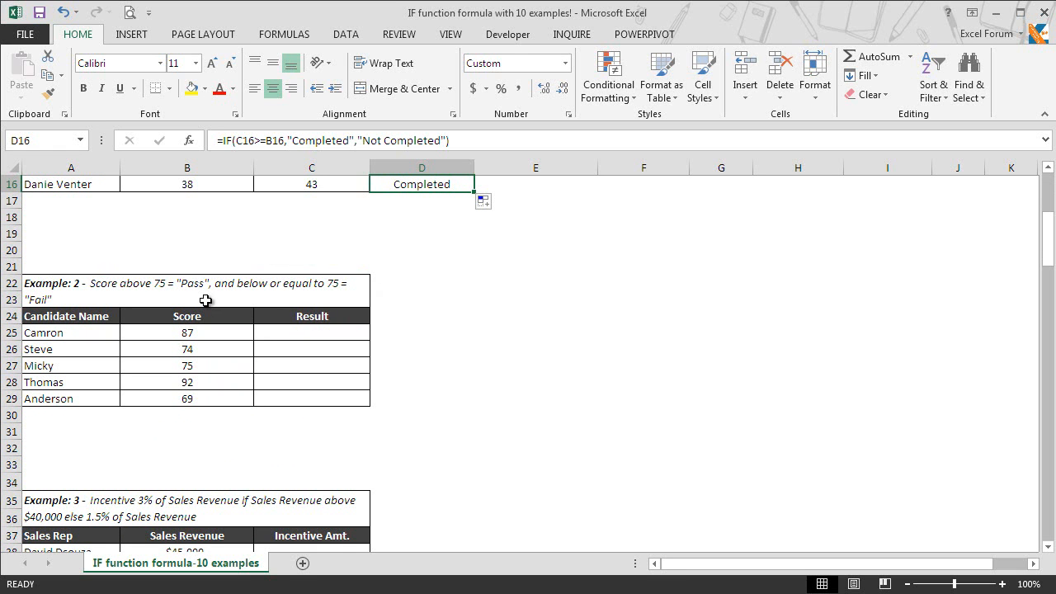
Enter =IF(B25>75,"PASS","FAIL") in C25, giving PASS for the score of 87
click(322, 334)
text(=)
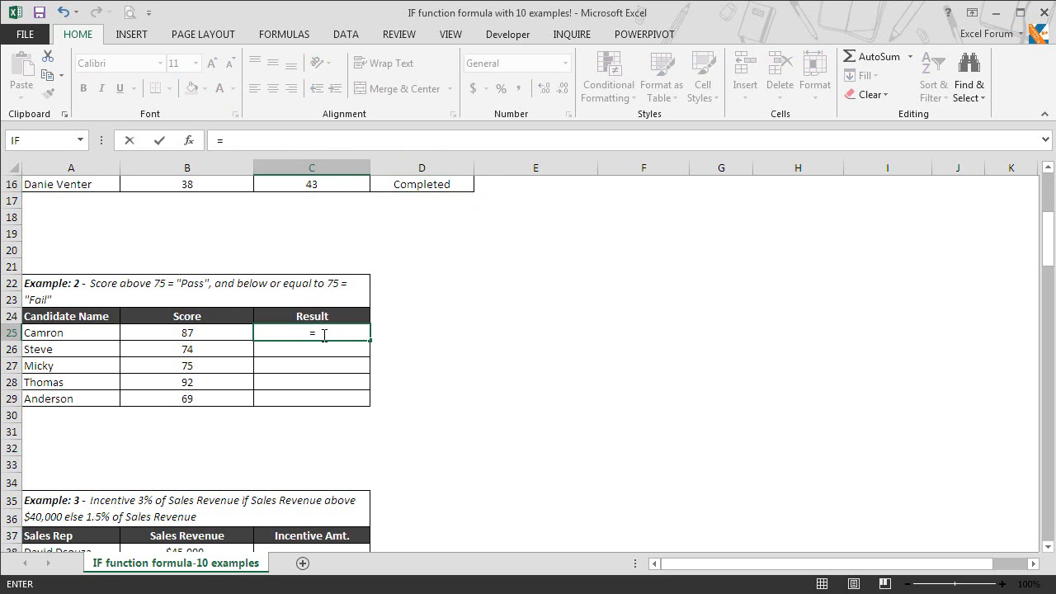
text(if)
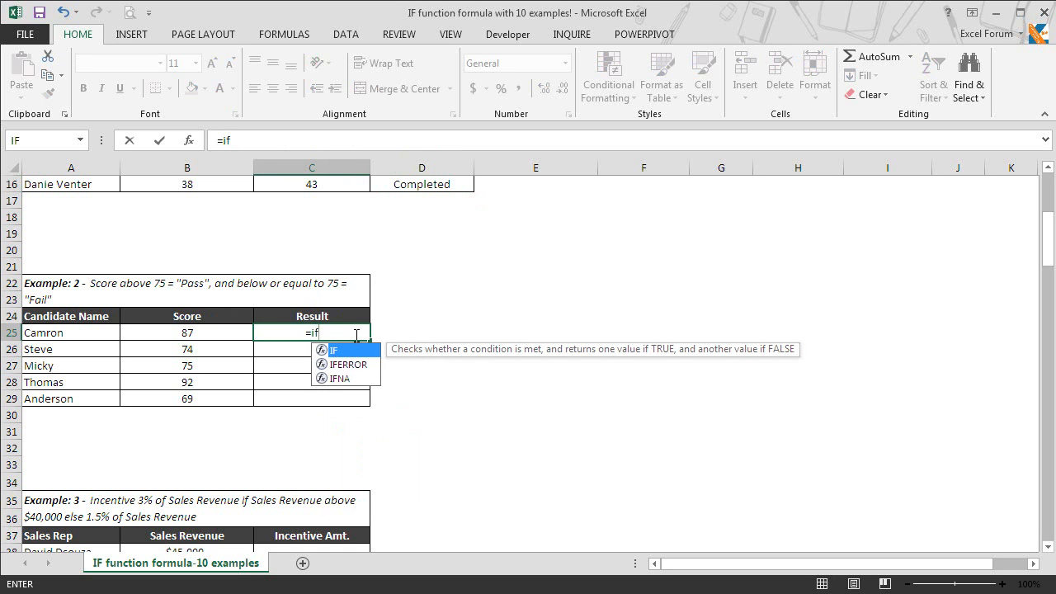
key(Tab)
click(198, 336)
text(>)
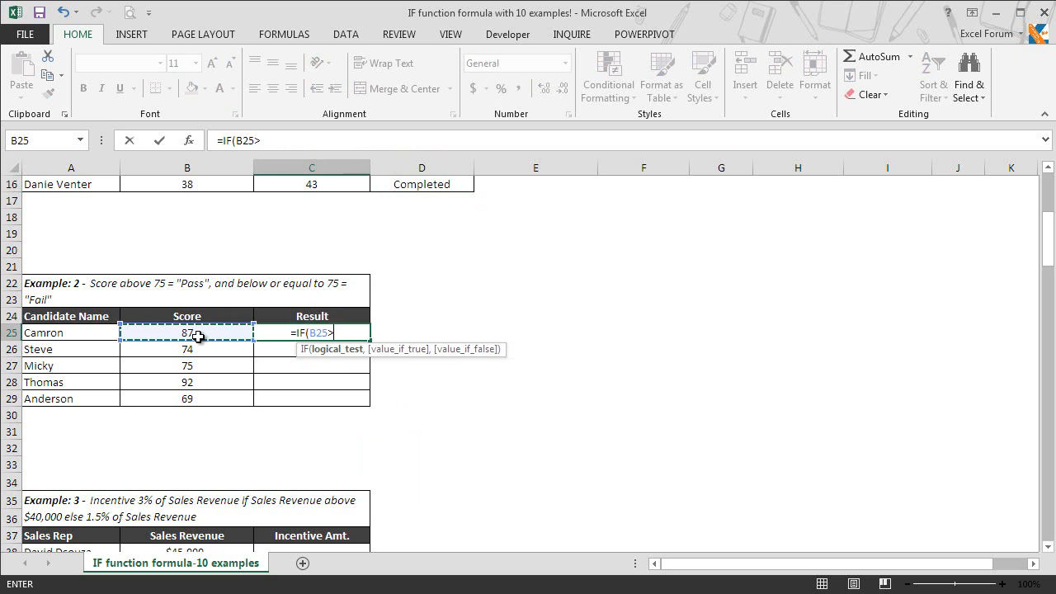
text(75)
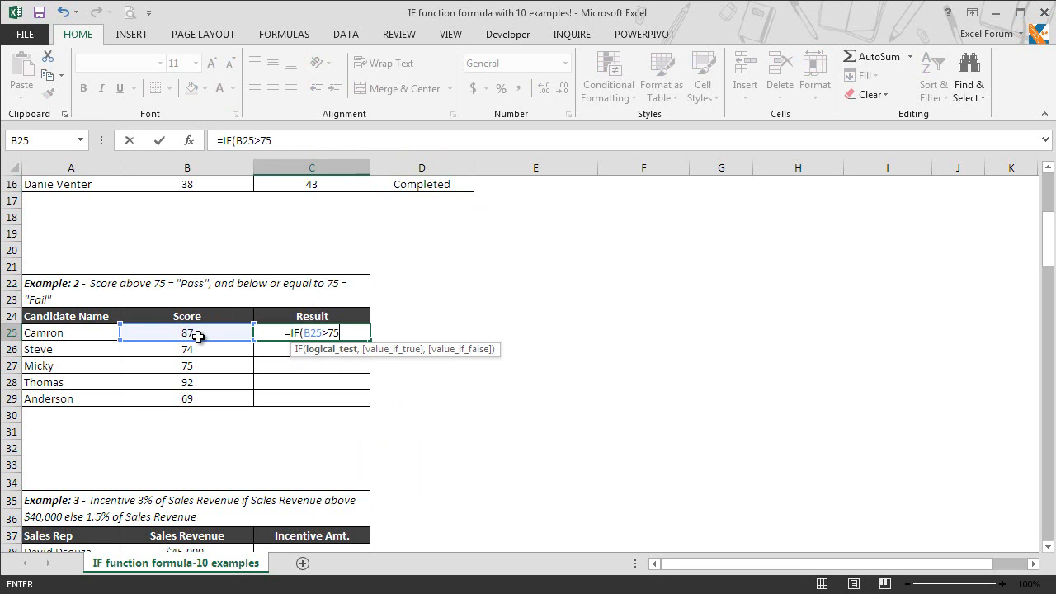
text(,)
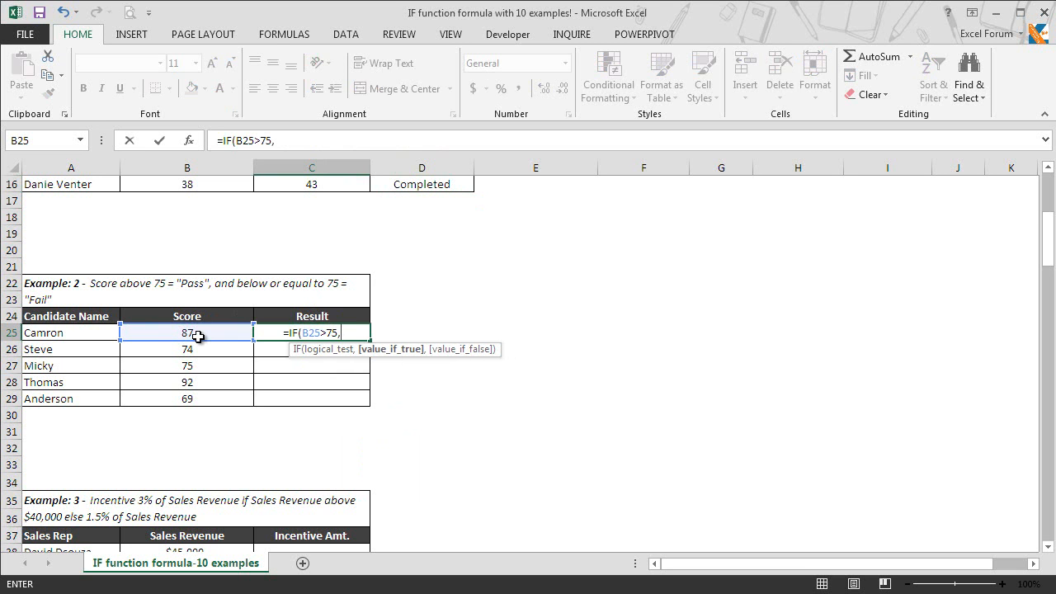
text("P)
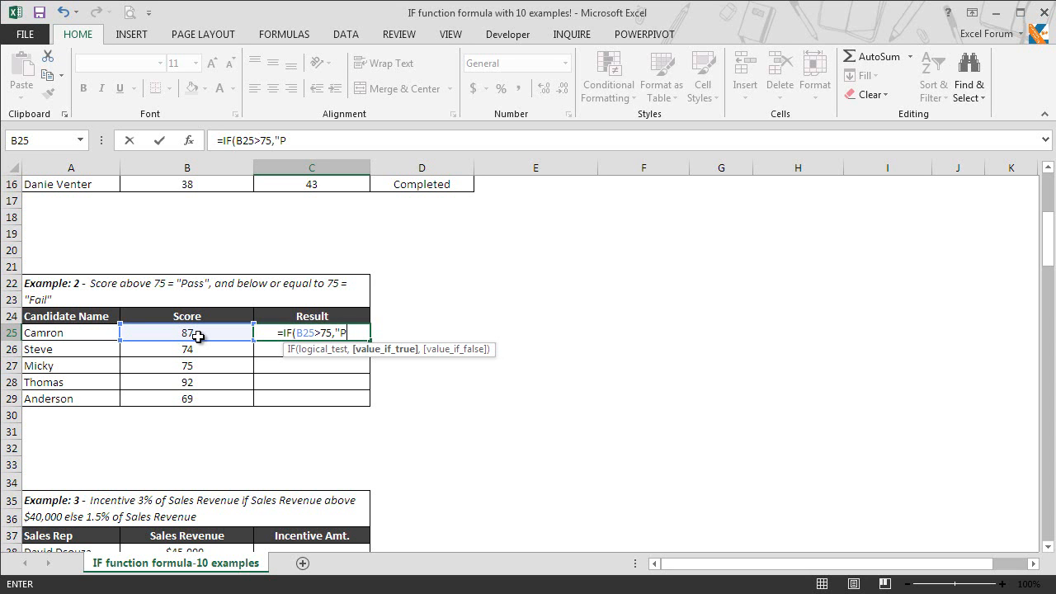
text(ASS)
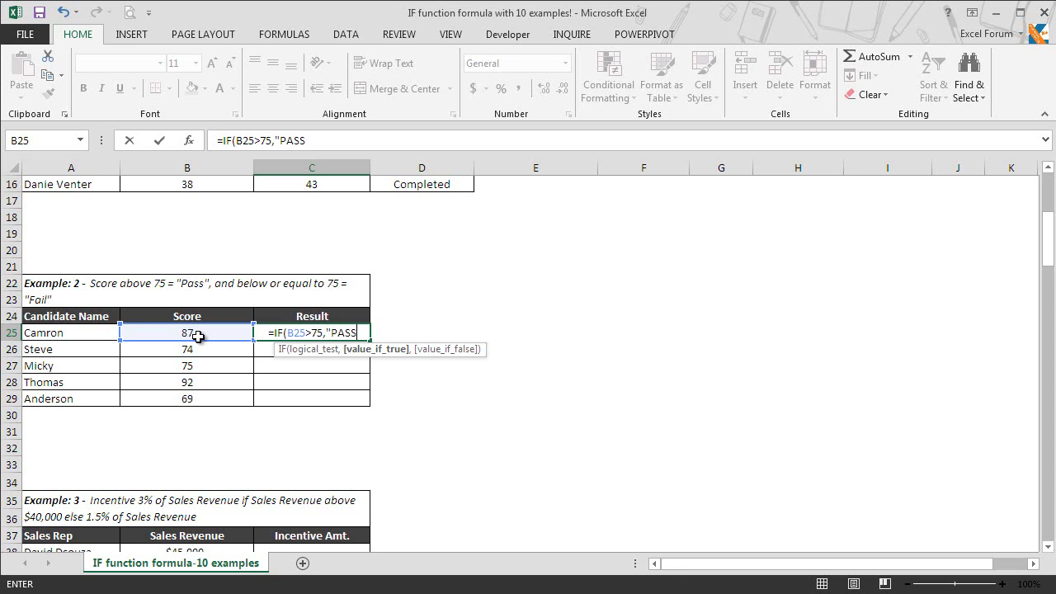
text(",)
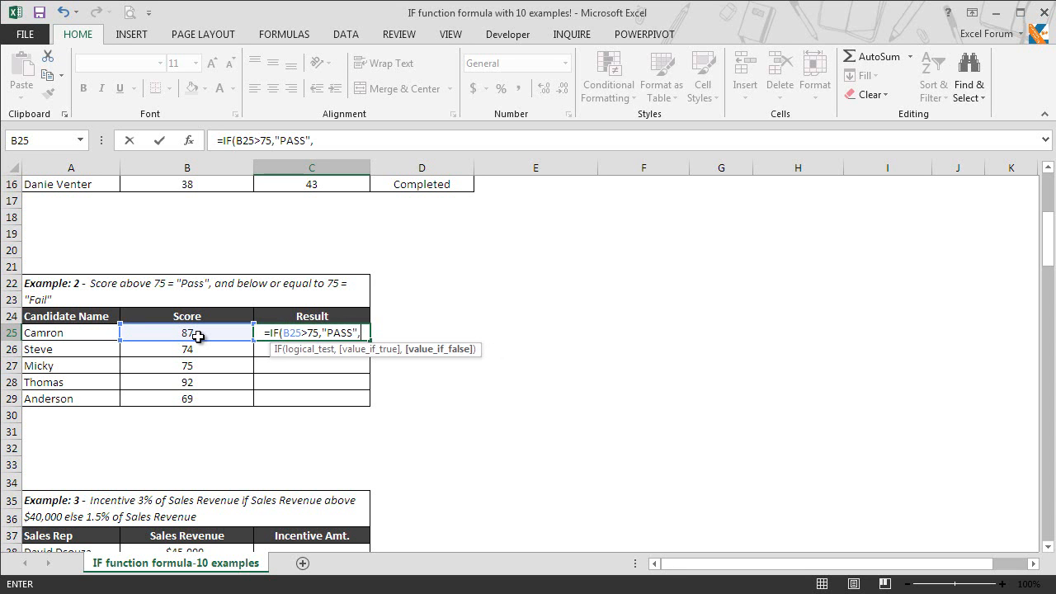
text("FAIL"))
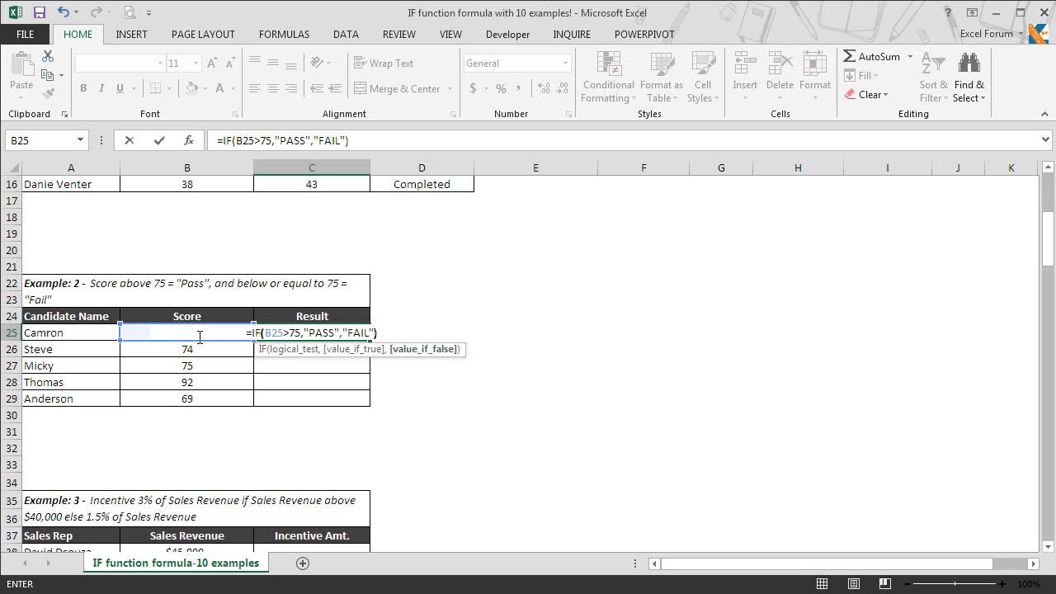
key(Return)
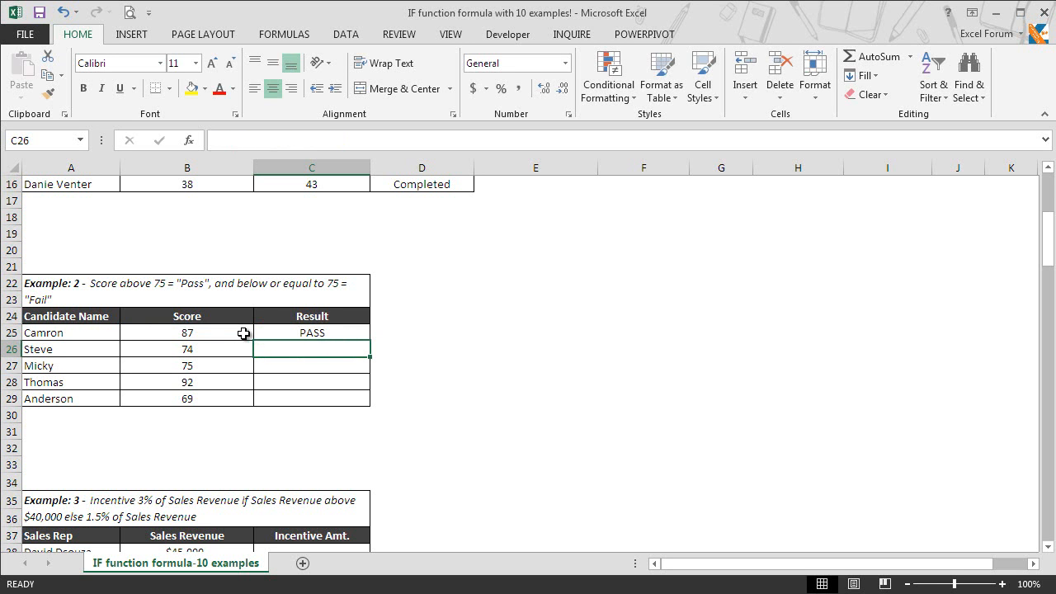
Copy C25's pass/fail formula down to C29, giving FAIL, FAIL, PASS, FAIL
click(355, 331)
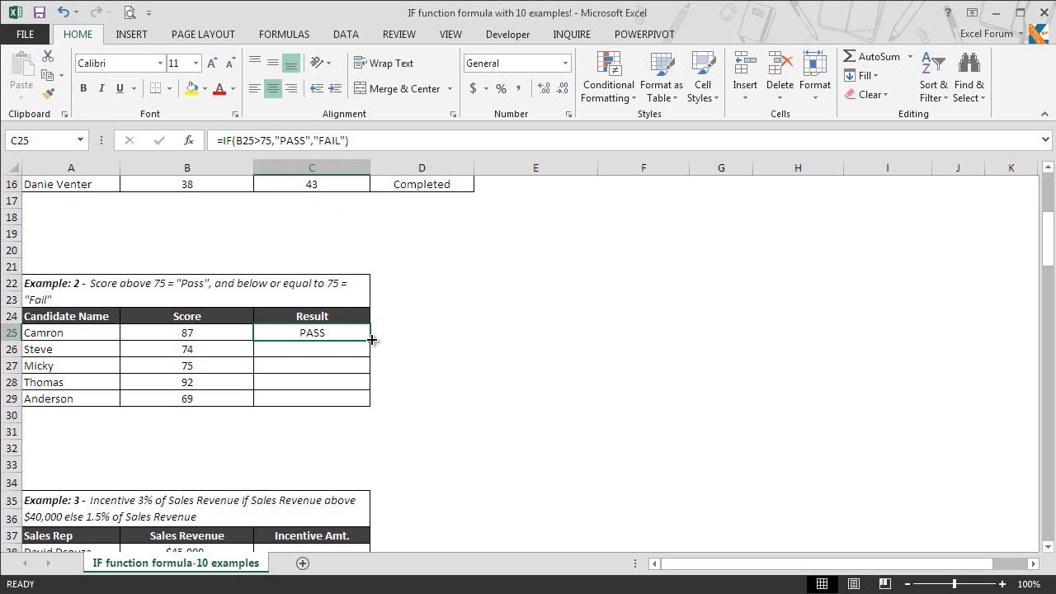
drag(371, 348, 368, 407)
click(338, 345)
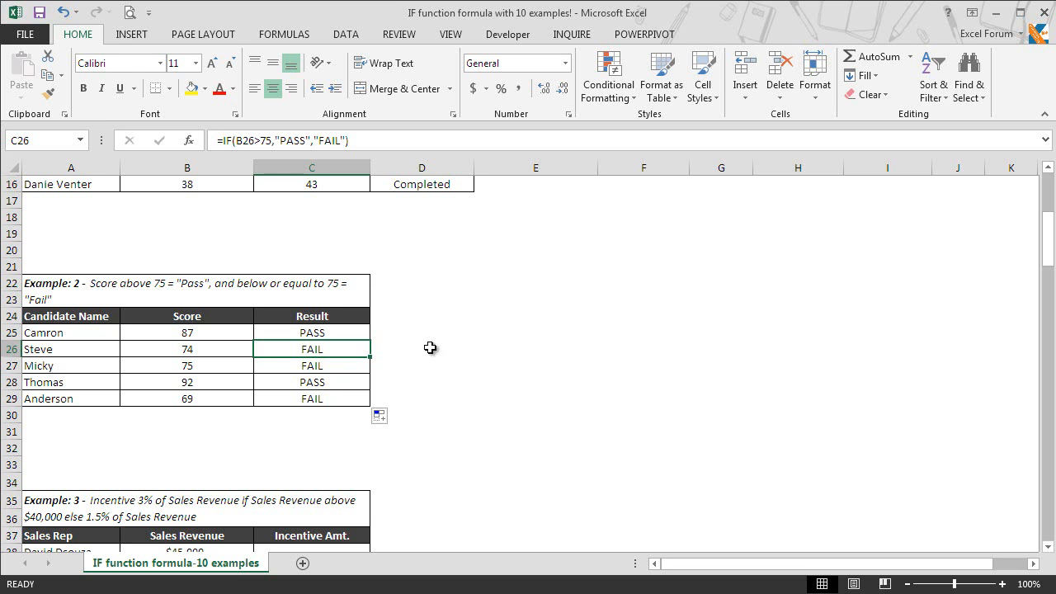
Scroll down to bring Example 3's incentive table into view
click(1051, 549)
click(1050, 549)
click(1051, 548)
click(1050, 548)
click(1050, 548)
click(1051, 548)
click(1050, 549)
click(1050, 548)
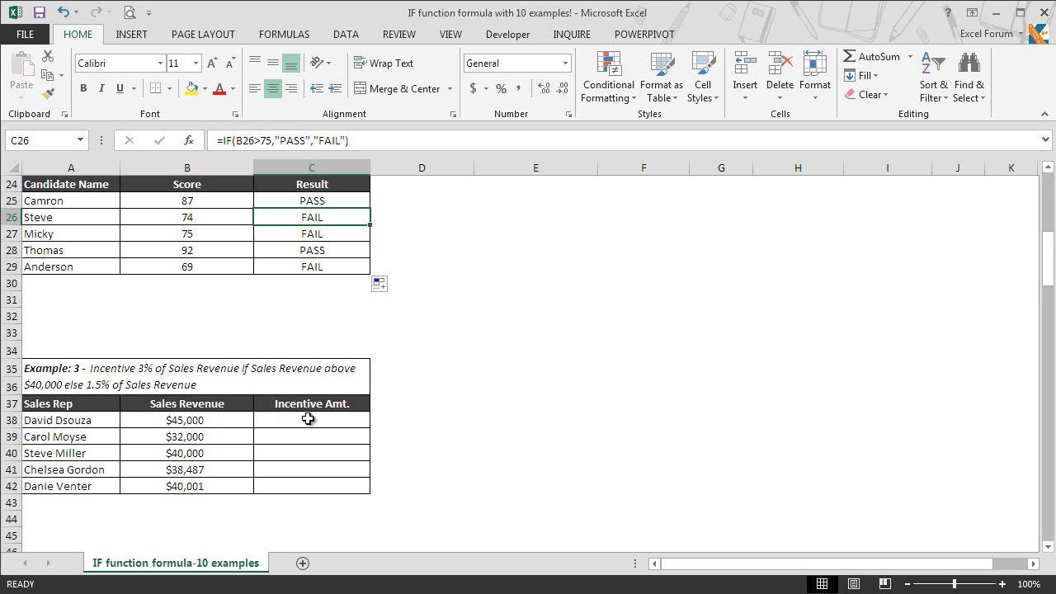
Enter =IF(B38>40000,B38*3%,B38*1.5%) in C38, giving $1,350 on $45,000 revenue
click(308, 419)
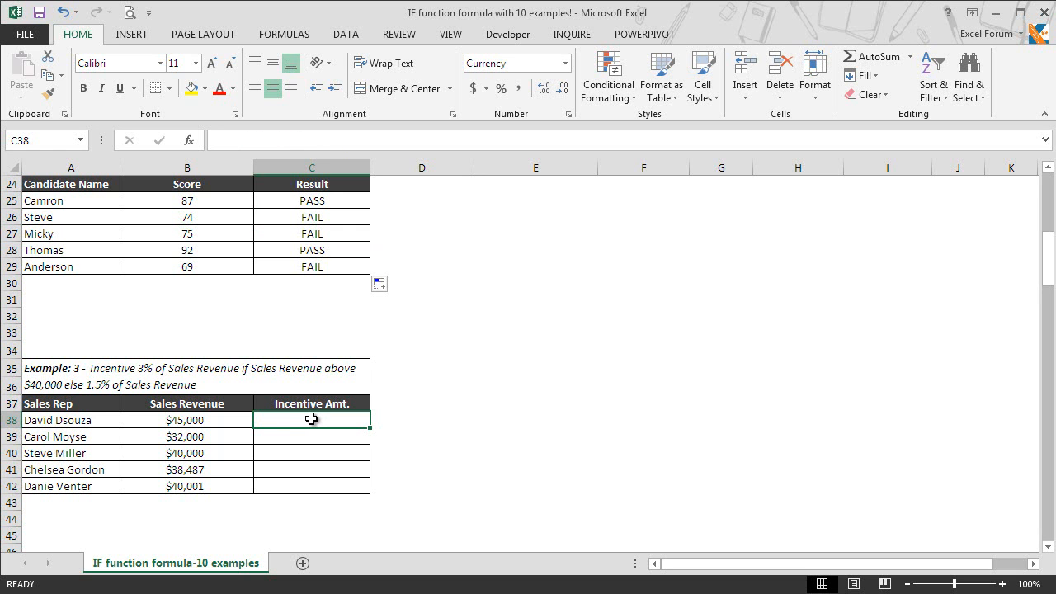
text(=if)
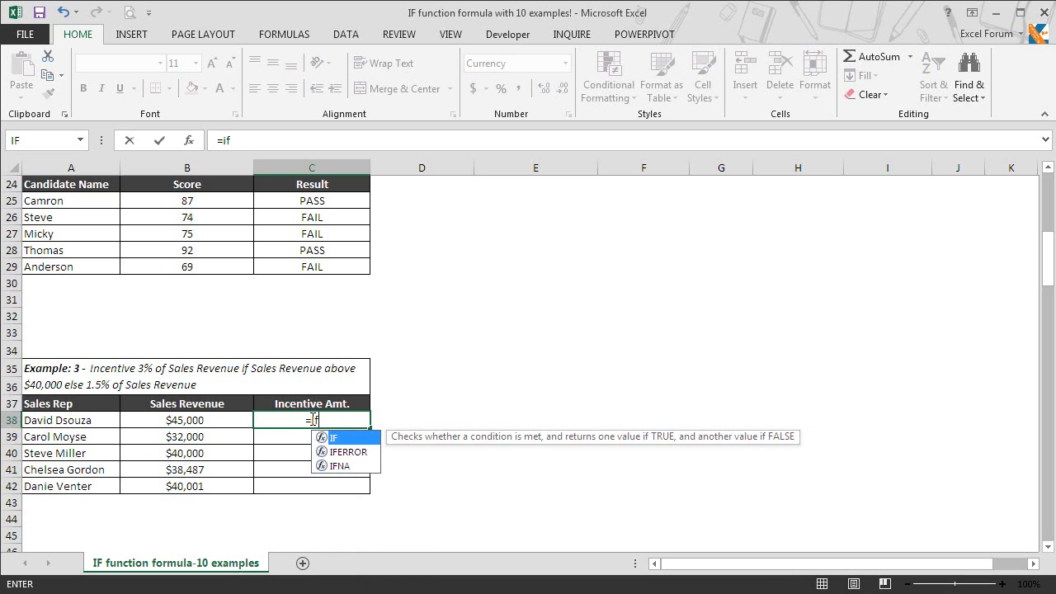
key(Tab)
click(210, 421)
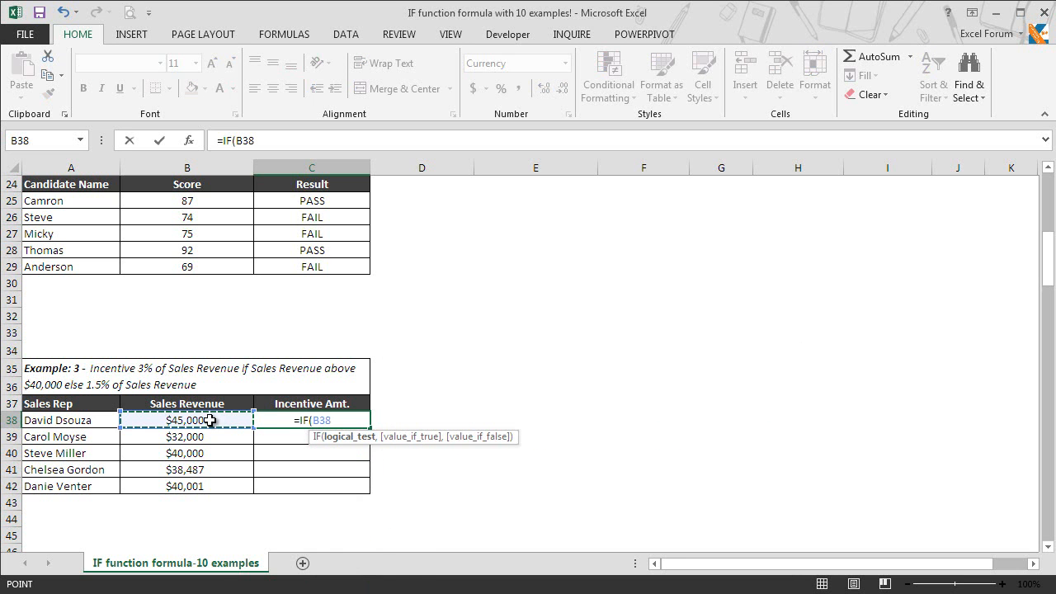
text(>40000)
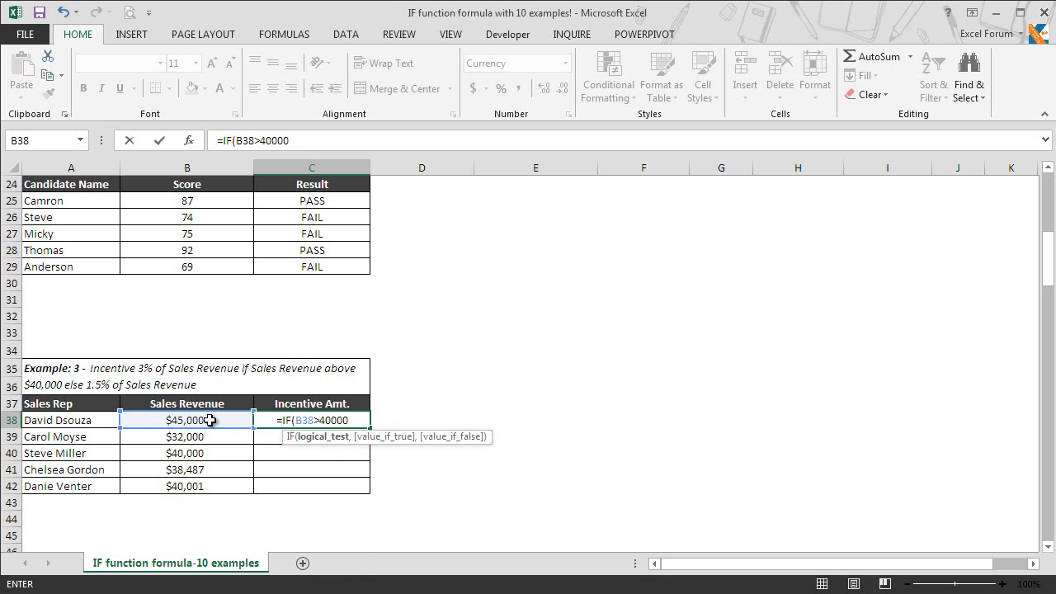
text(,)
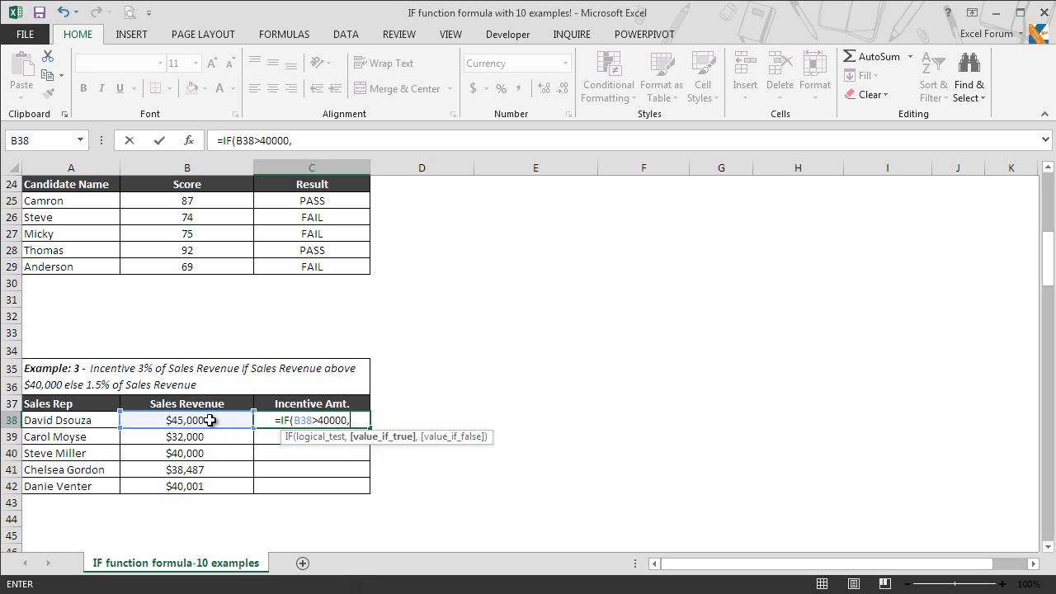
click(193, 420)
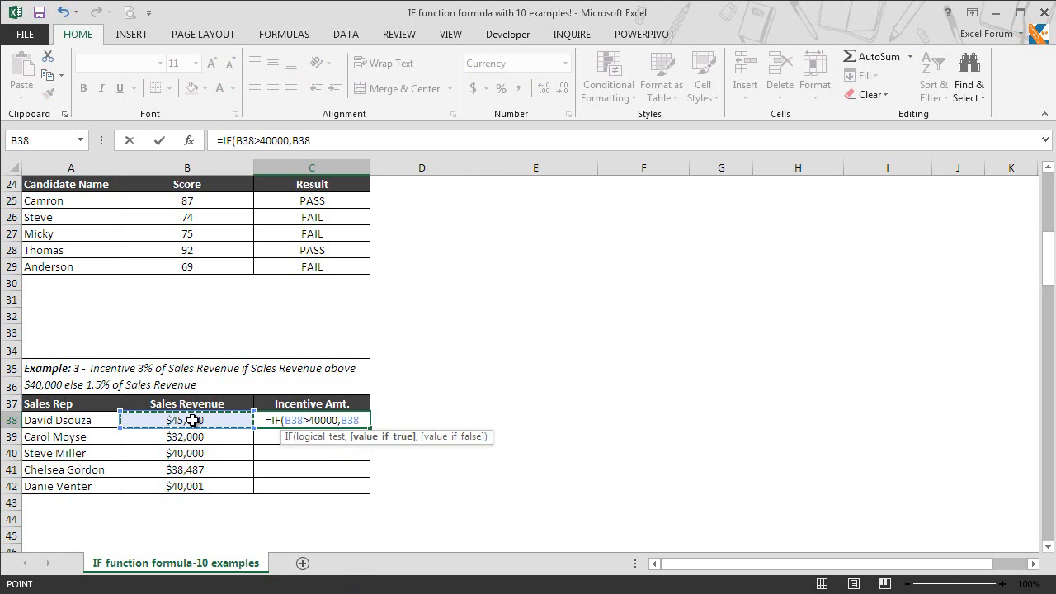
text(*3%)
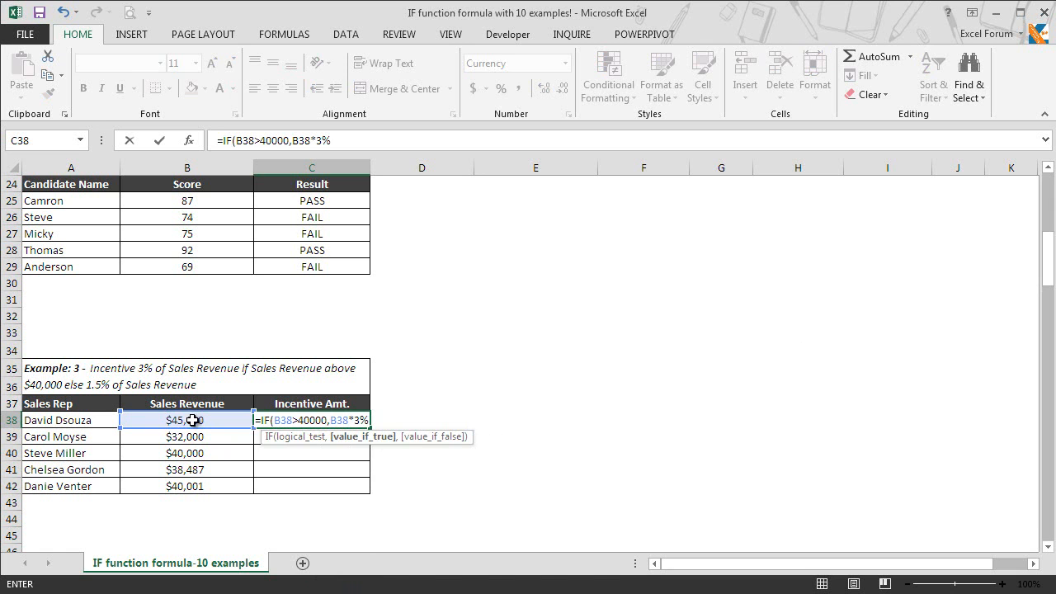
text(,)
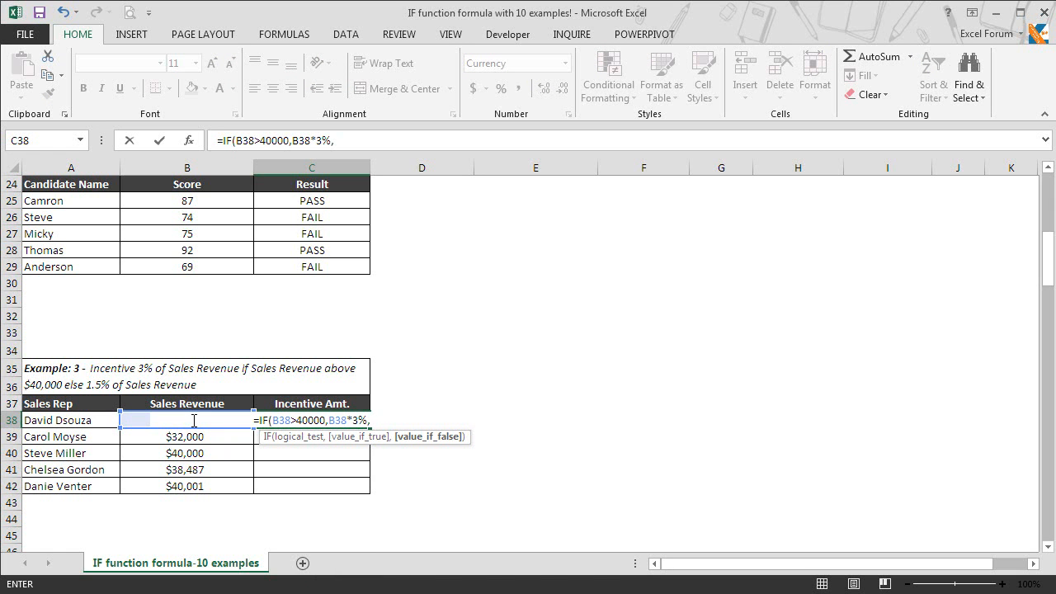
click(194, 421)
text(*1.5%)
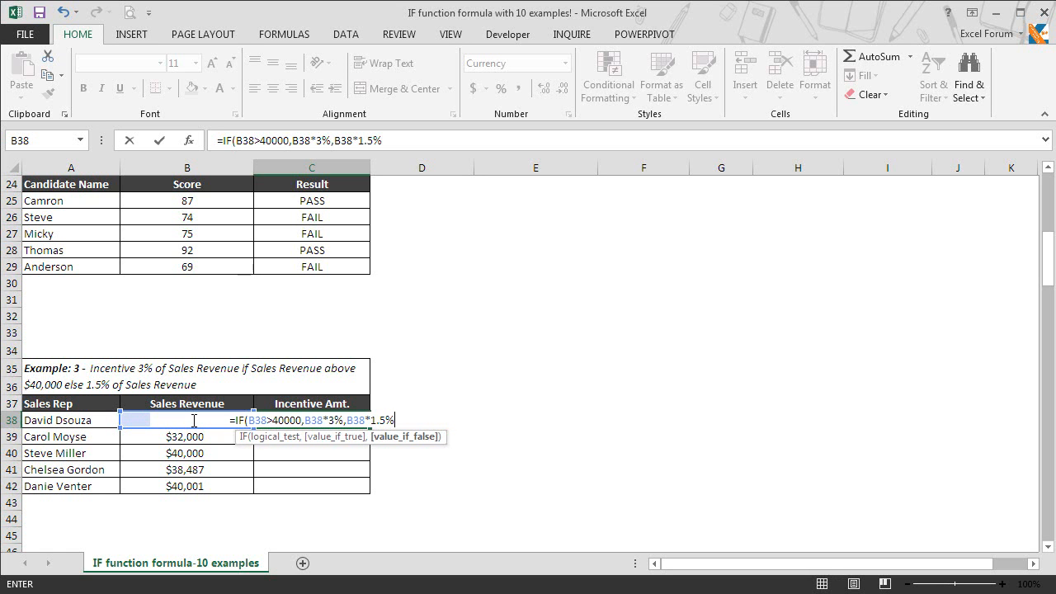
text())
key(Return)
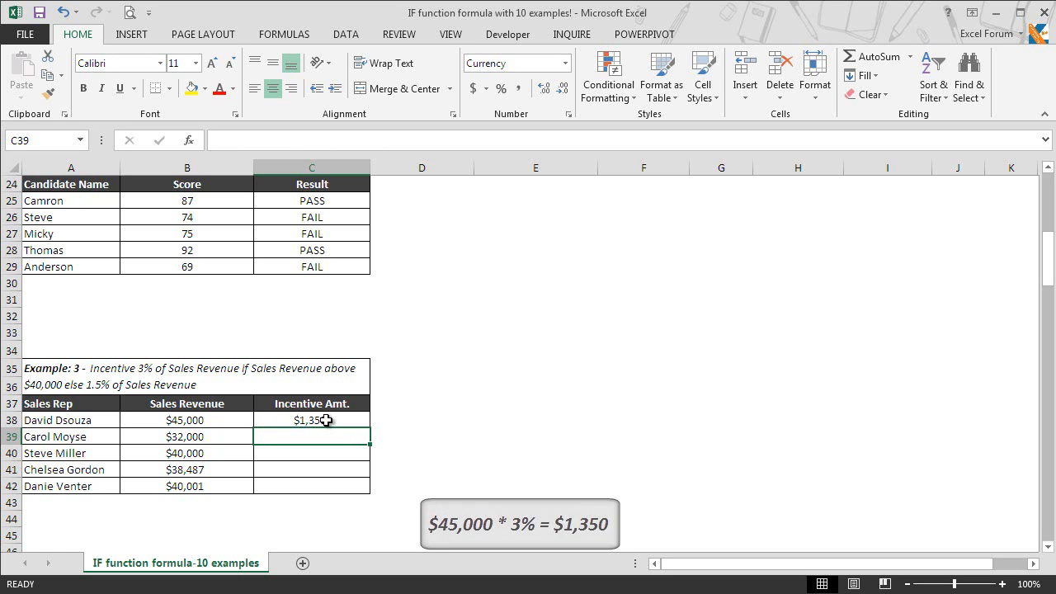
Copy C38's incentive formula into C39:C42, giving $480, $600, $577 and $1,200
click(368, 422)
key(ctrl+c)
key(shift+Down)
key(shift+Down)
key(shift+Down)
key(shift+Down)
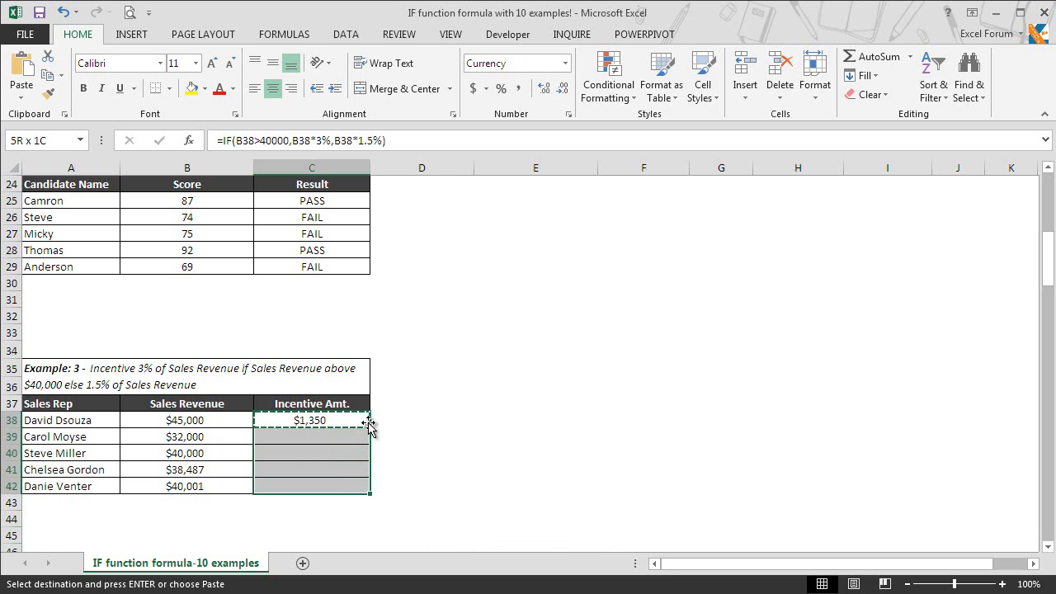
key(ctrl+v)
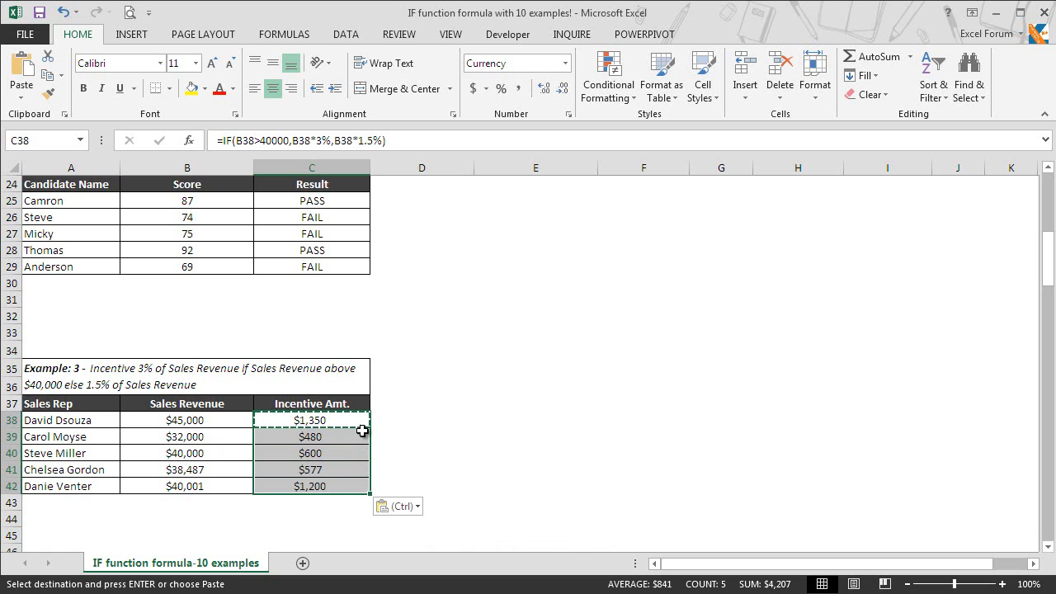
click(363, 430)
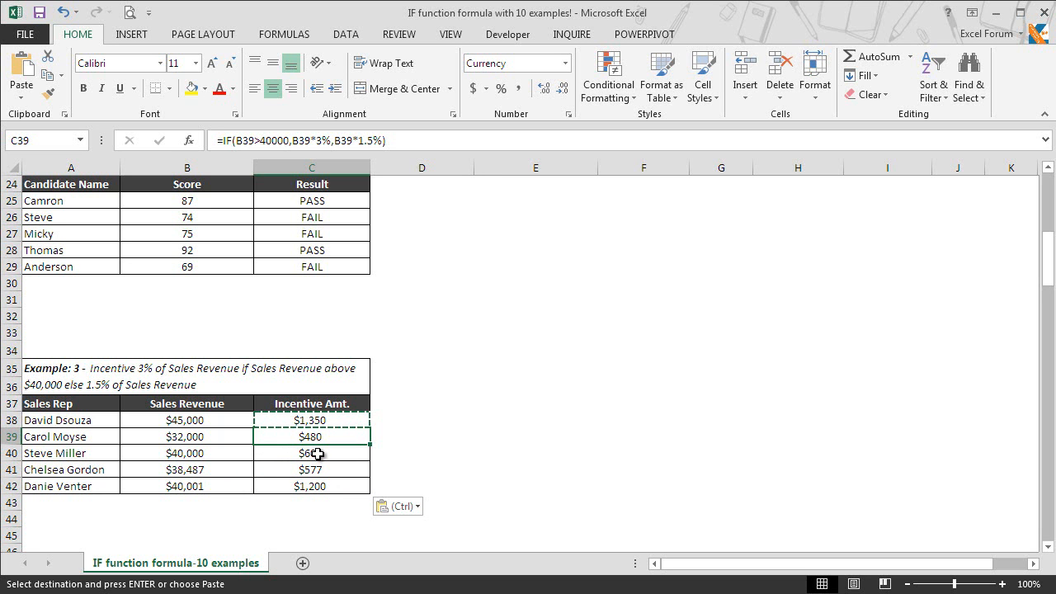
Scroll down to bring Example 4's remaining-target table into view
click(1050, 549)
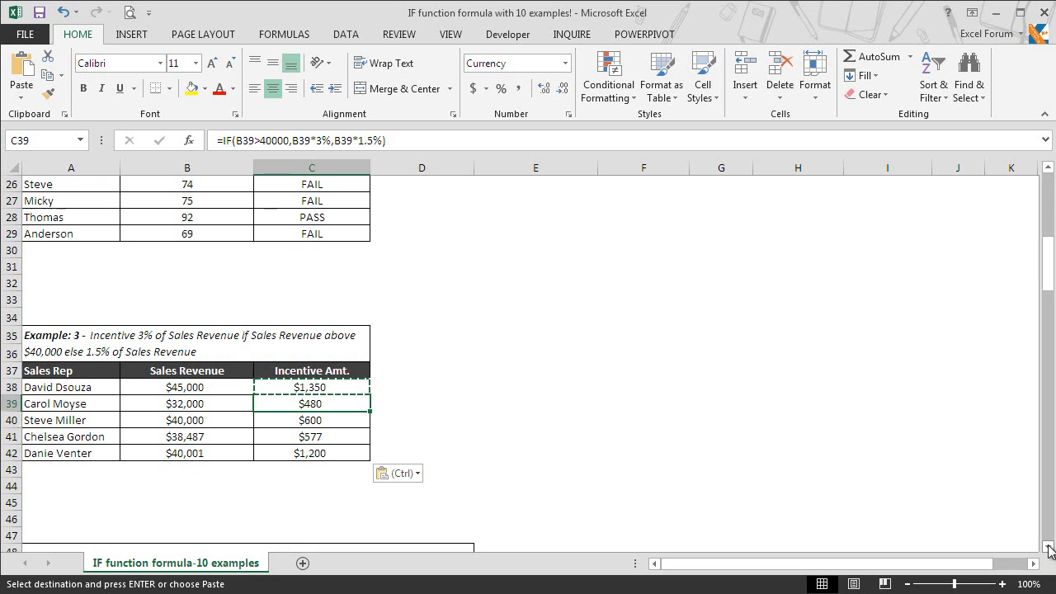
click(1048, 548)
click(1048, 548)
click(1048, 548)
click(1049, 548)
click(1048, 548)
click(1048, 548)
click(1048, 548)
click(1048, 548)
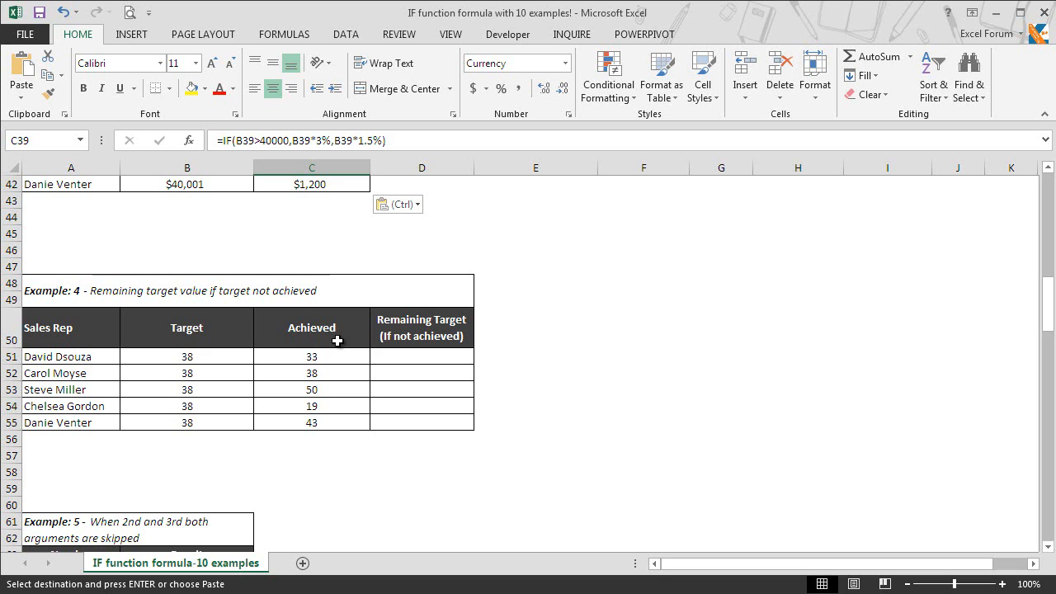
Enter =IF(C51<B51,B51-C51,"Achieved") in D51, showing 5 for the first rep
click(443, 361)
text(=if)
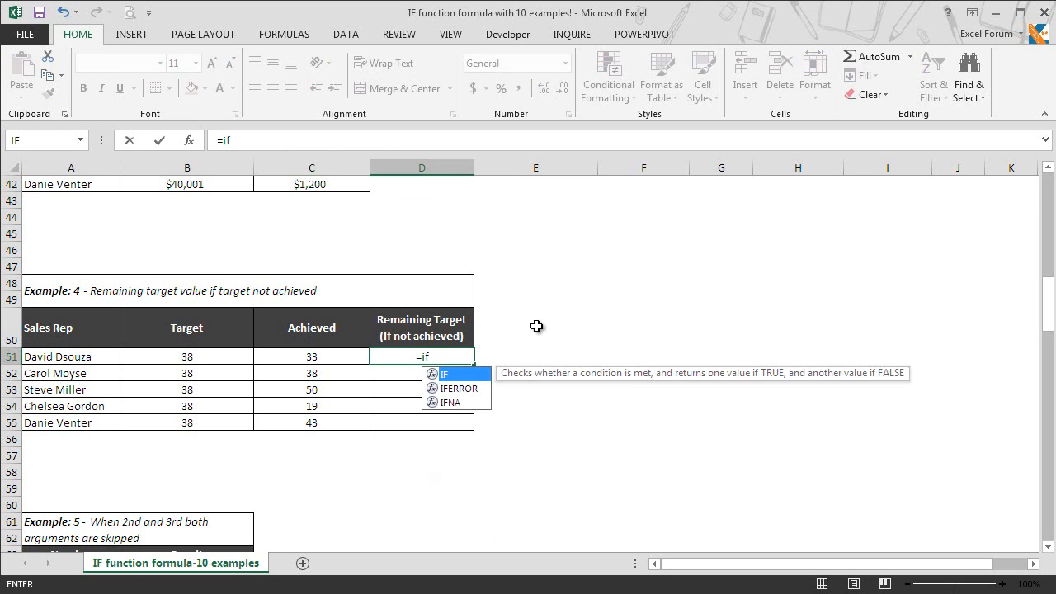
key(Tab)
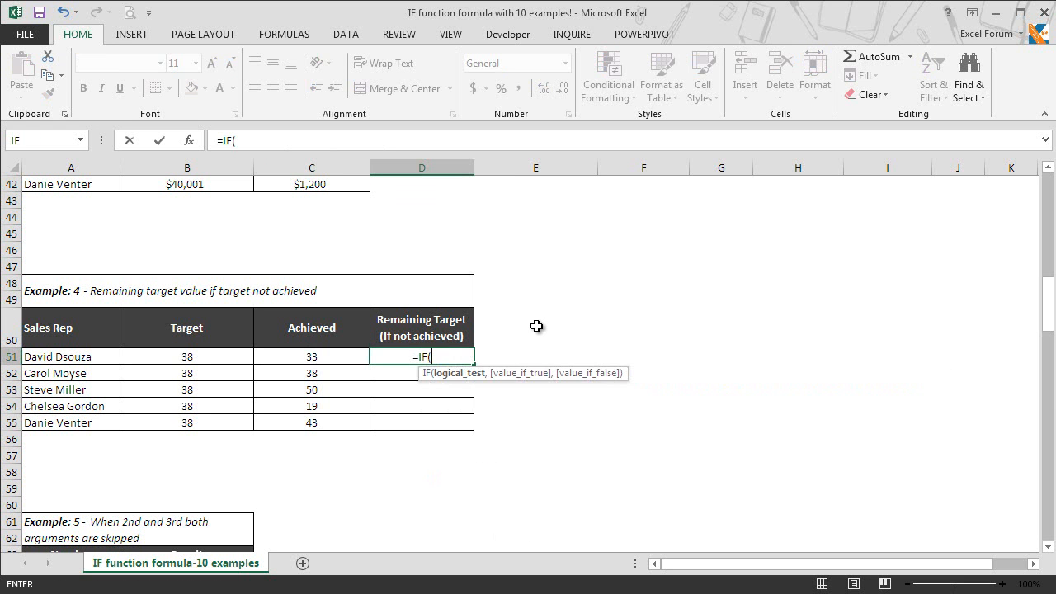
click(313, 360)
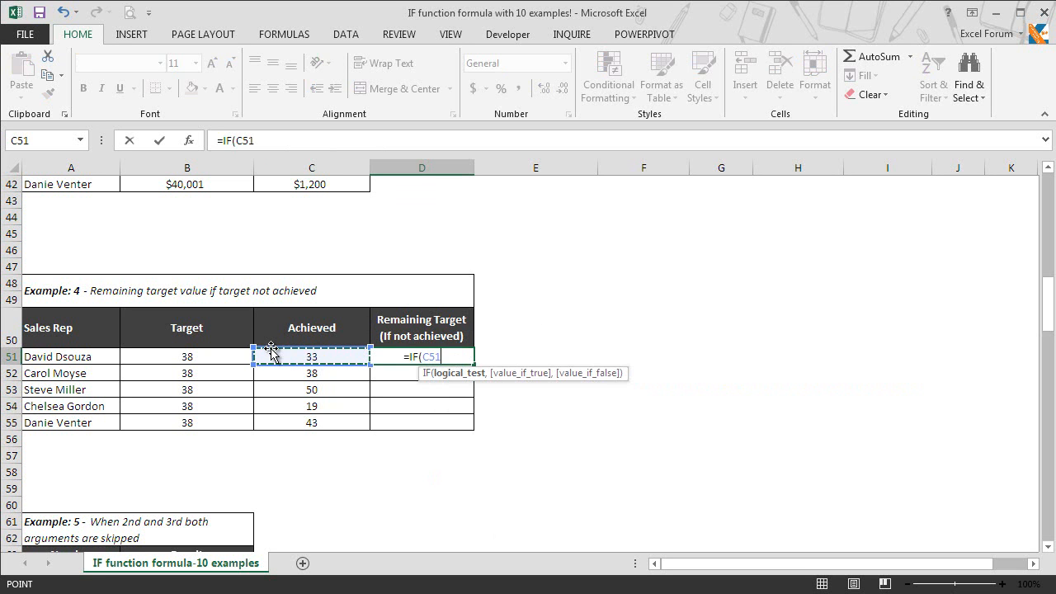
text(<)
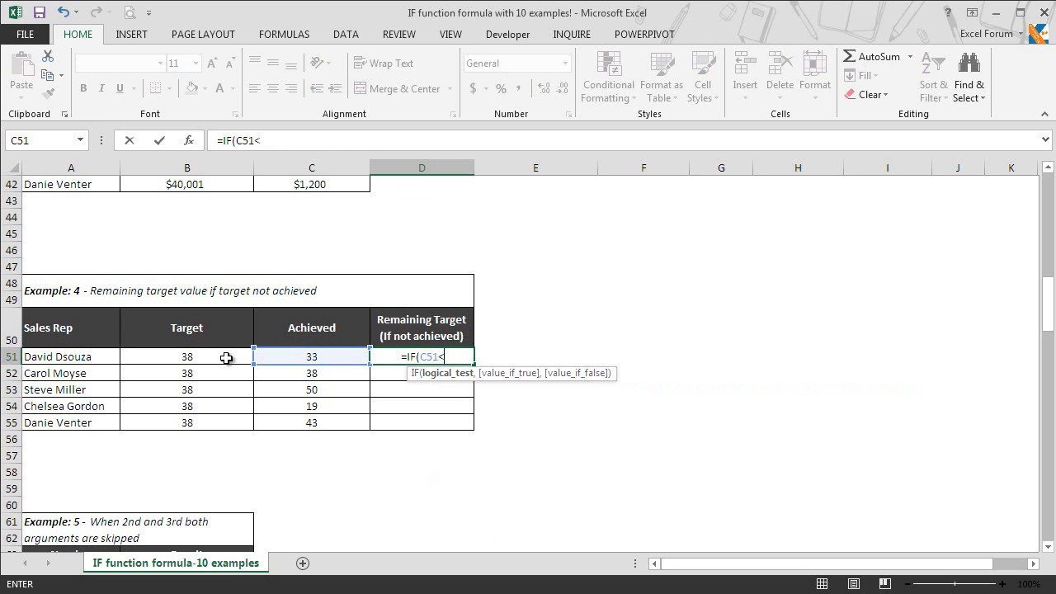
click(226, 358)
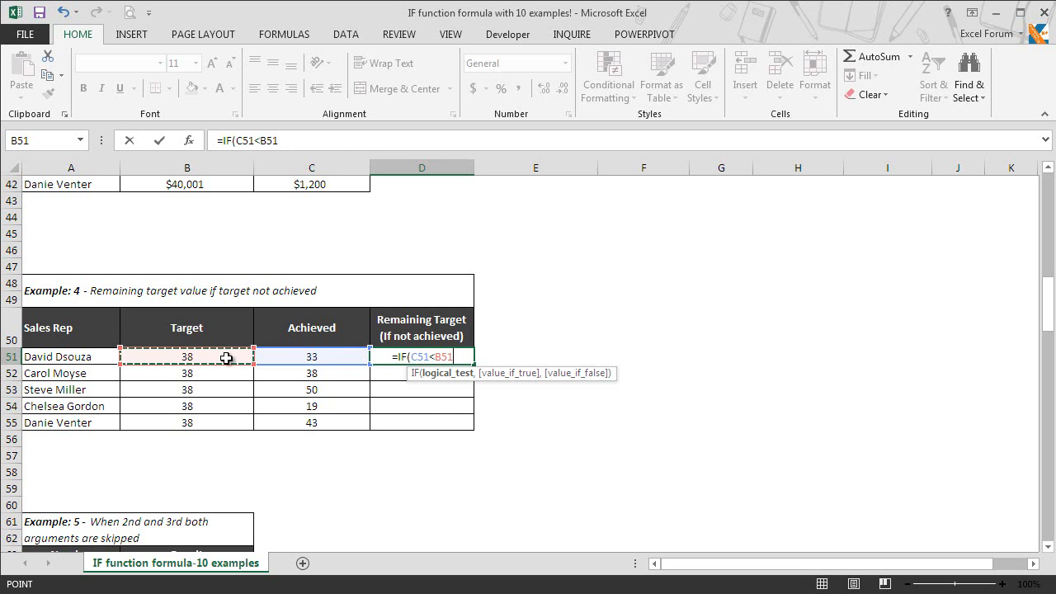
text(,)
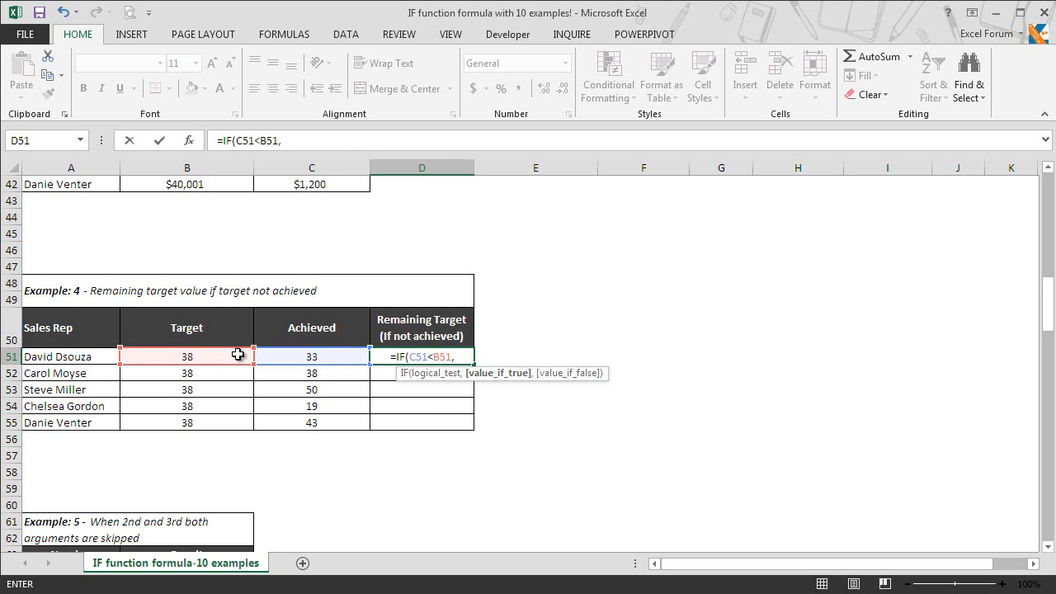
click(232, 358)
text(-)
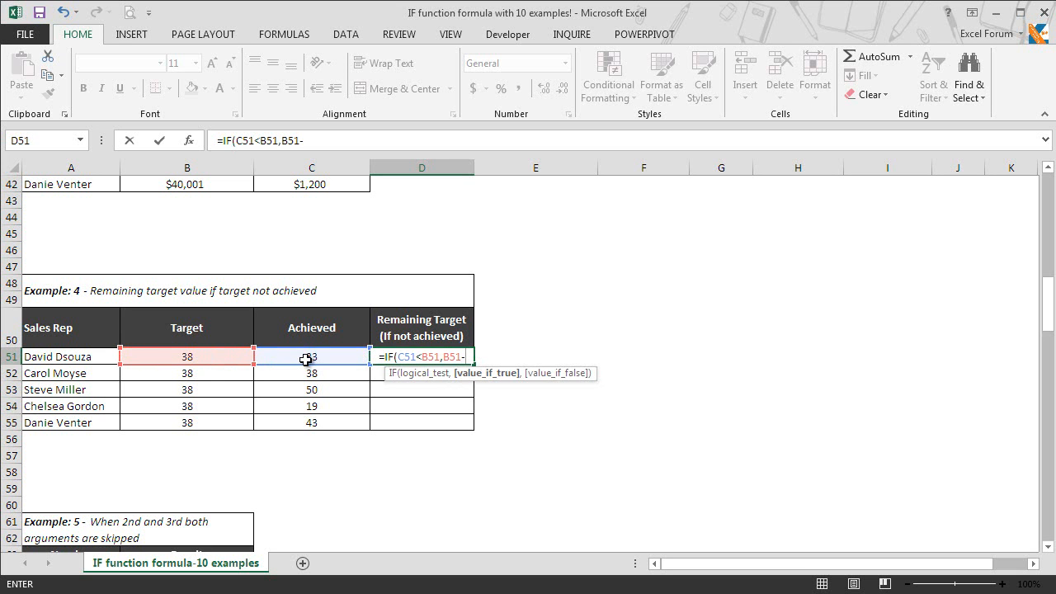
click(306, 359)
text(,)
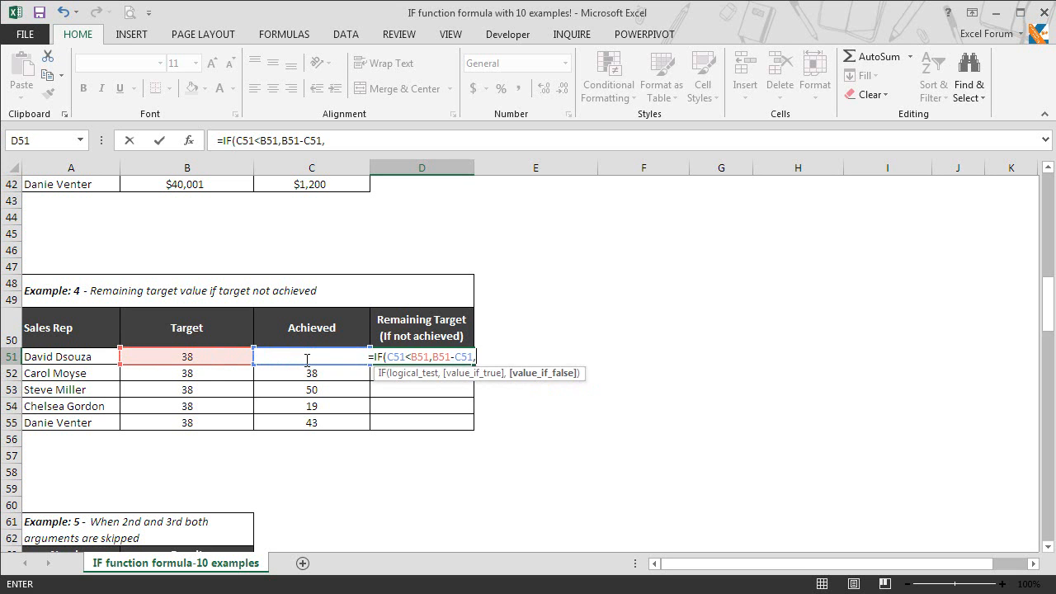
text("Achiev)
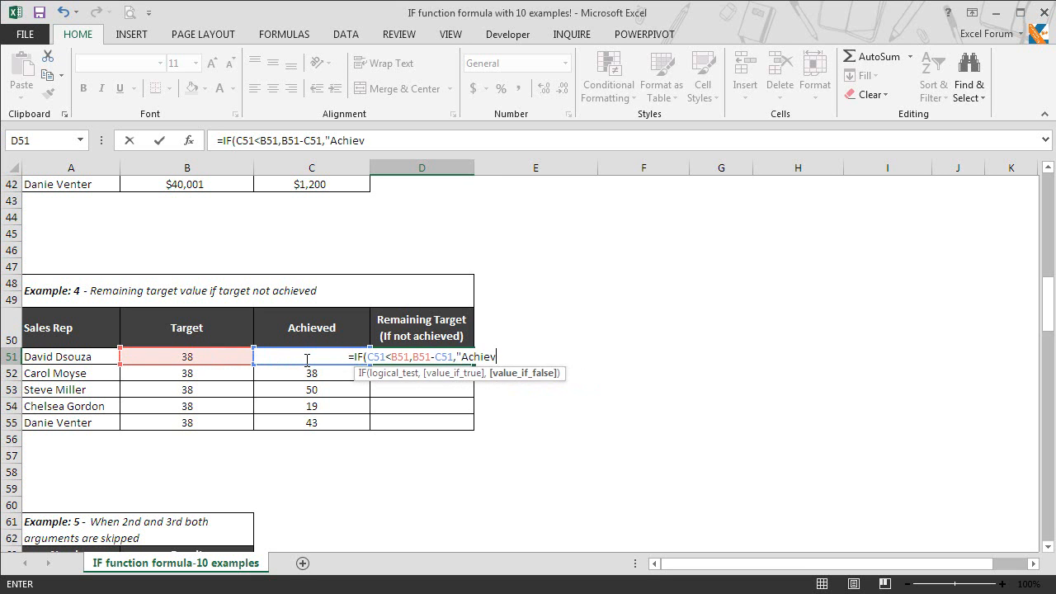
text(ed")
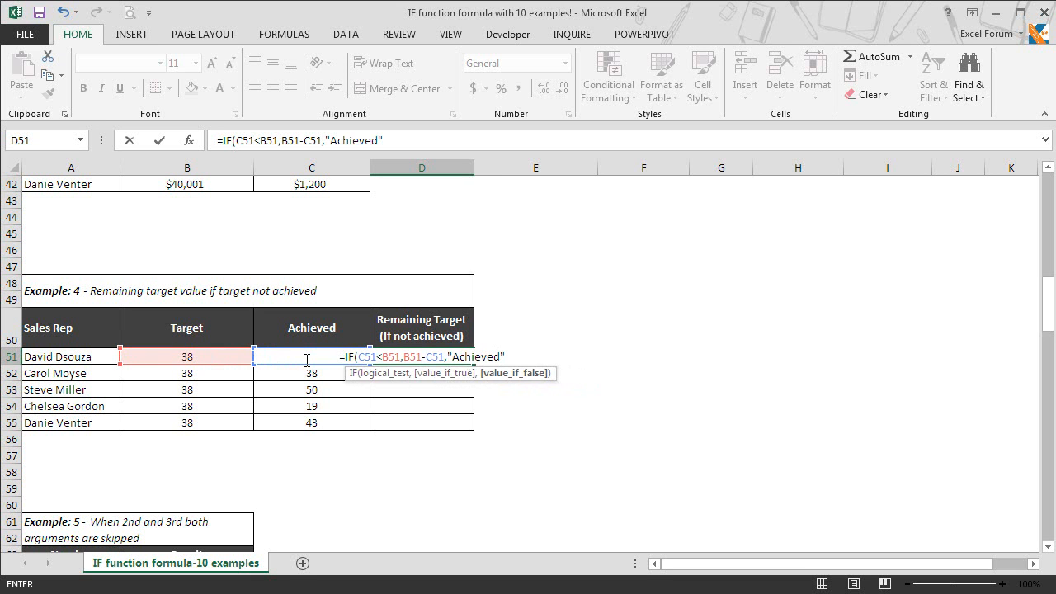
text())
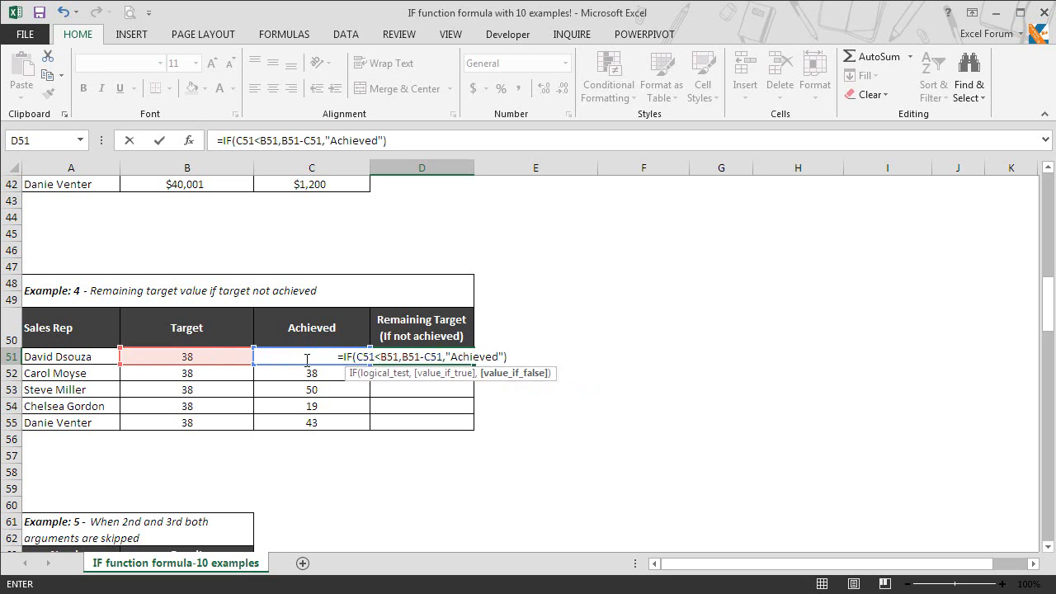
key(Return)
click(468, 354)
Copy D51's formula down to D55 (Achieved, Achieved, 19, Achieved), then scroll to Example 5
drag(474, 363, 471, 430)
click(452, 377)
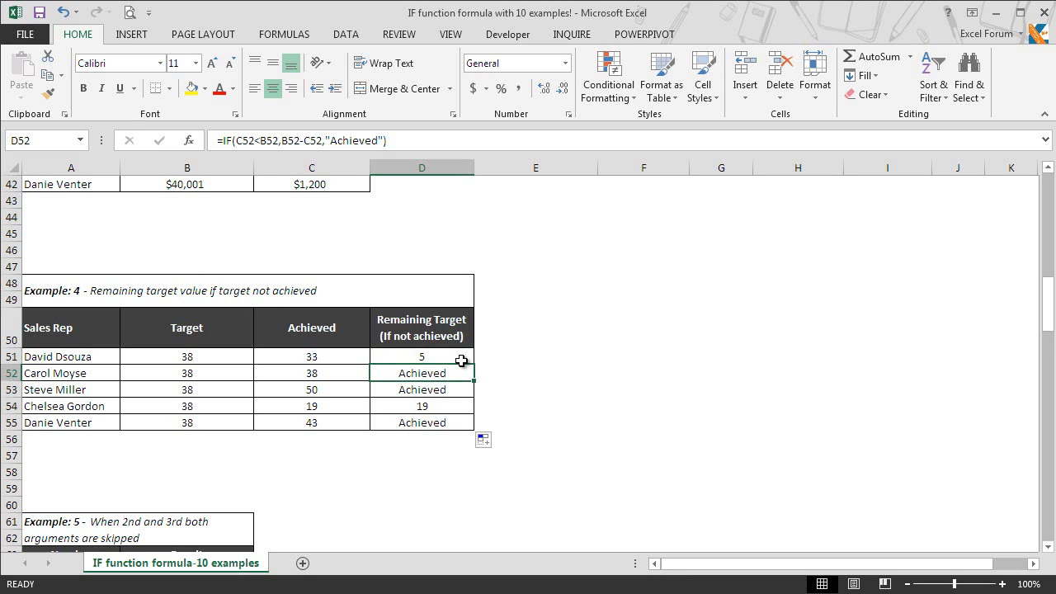
click(1048, 547)
click(1049, 547)
click(1049, 548)
click(1049, 548)
click(1049, 548)
click(1049, 548)
click(1048, 548)
click(1049, 547)
click(1049, 548)
Enter =IF(A64>75,,) in B64 and copy it down to B68, with every row returning 0
click(219, 382)
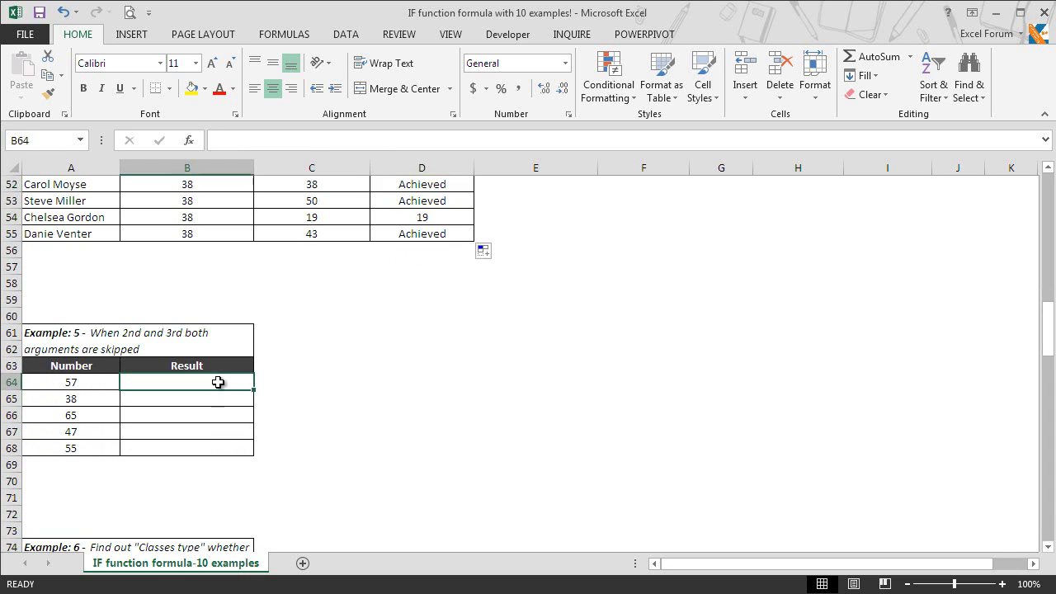
text(=if)
key(Tab)
key(Left)
text(>75,)
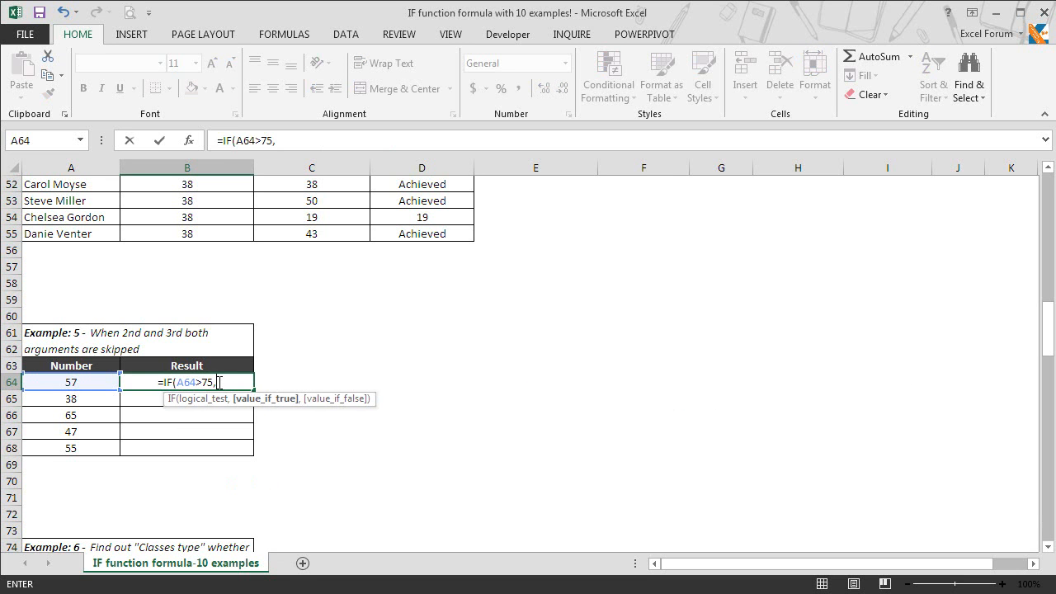
text(,))
key(Return)
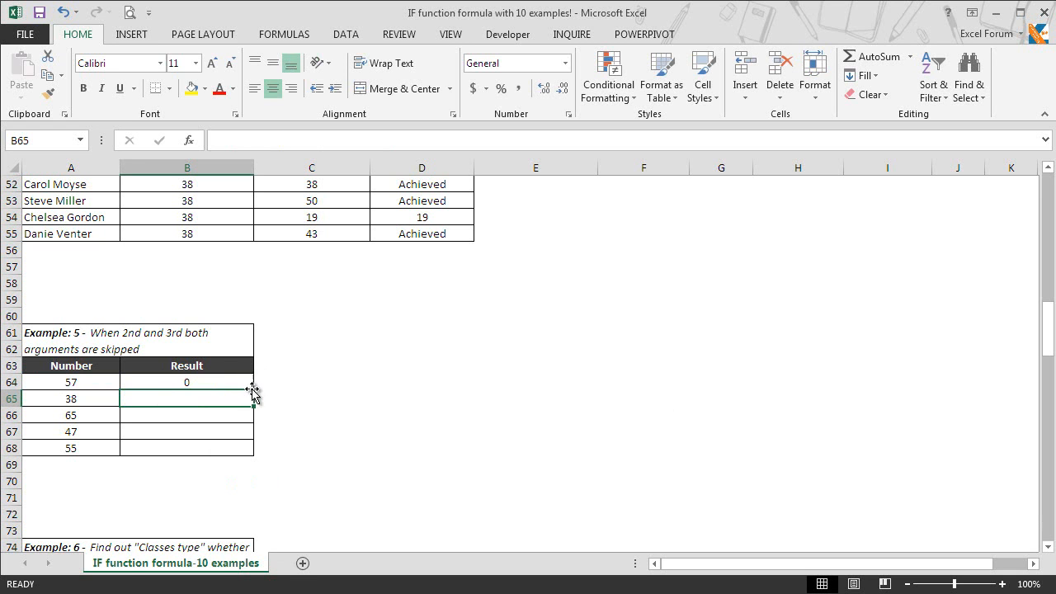
click(236, 384)
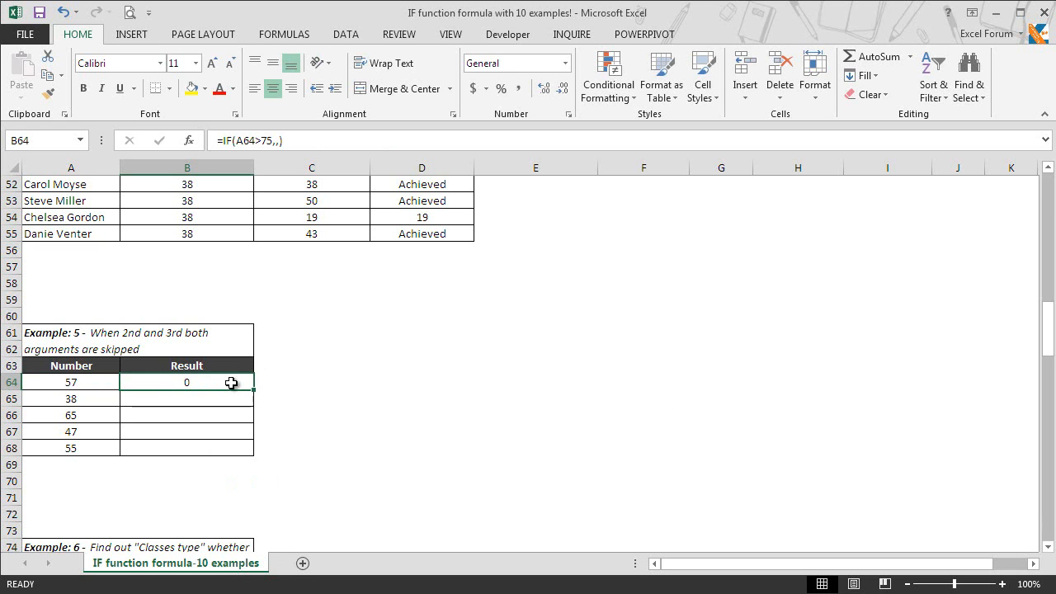
drag(252, 389, 252, 461)
click(240, 385)
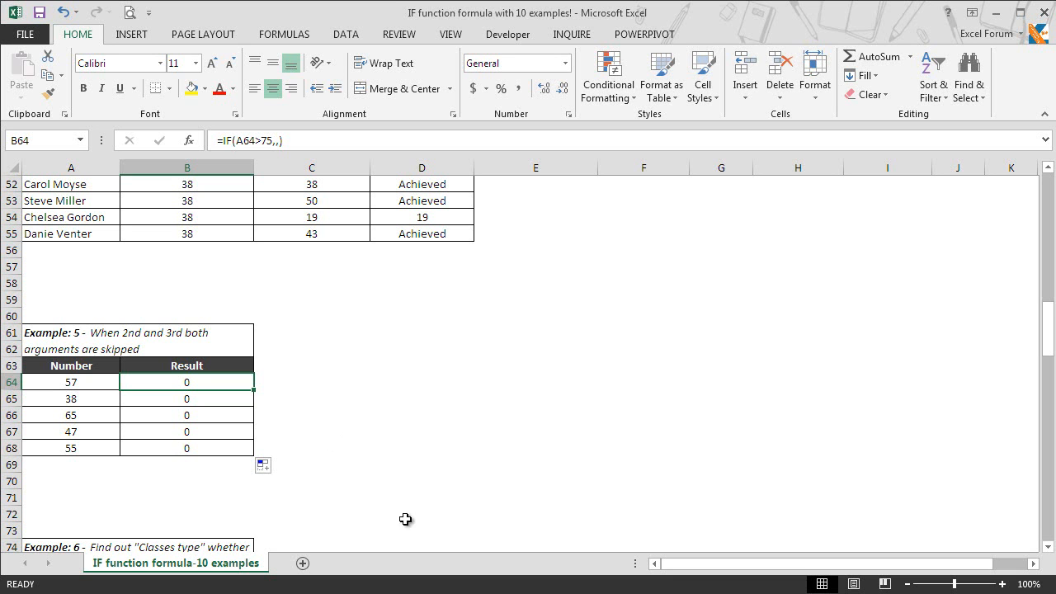
Scroll down to Example 6's table of dates from 08-Oct-15 to 01-Dec-15
drag(1052, 549, 1052, 549)
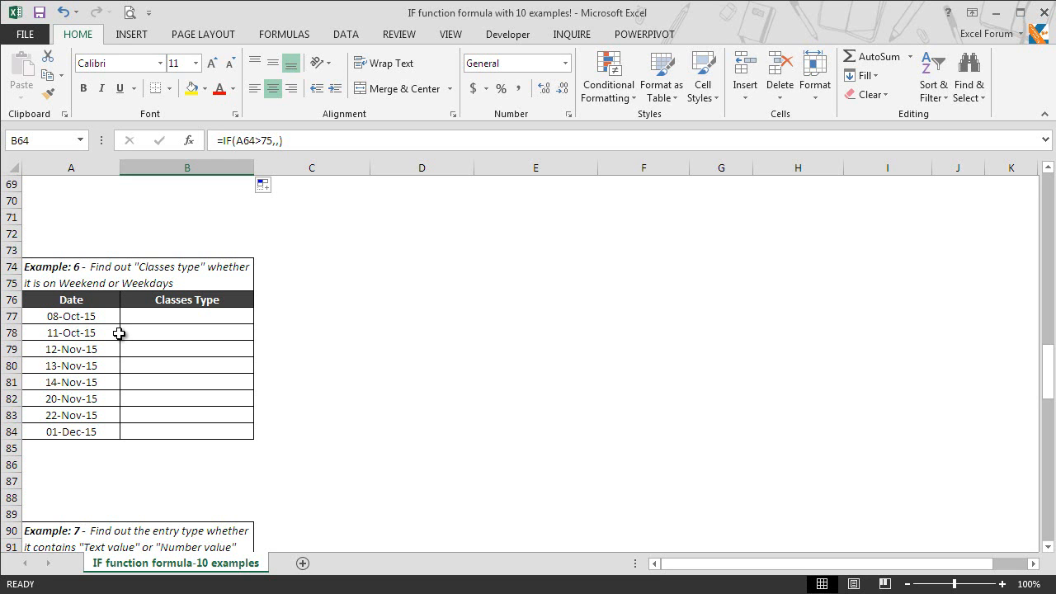
Enter =IF(WEEKDAY(A77,2)>5,"Weekends","Weekdays") in B77, which returns Weekdays for 08-Oct-15
click(242, 316)
text(=if)
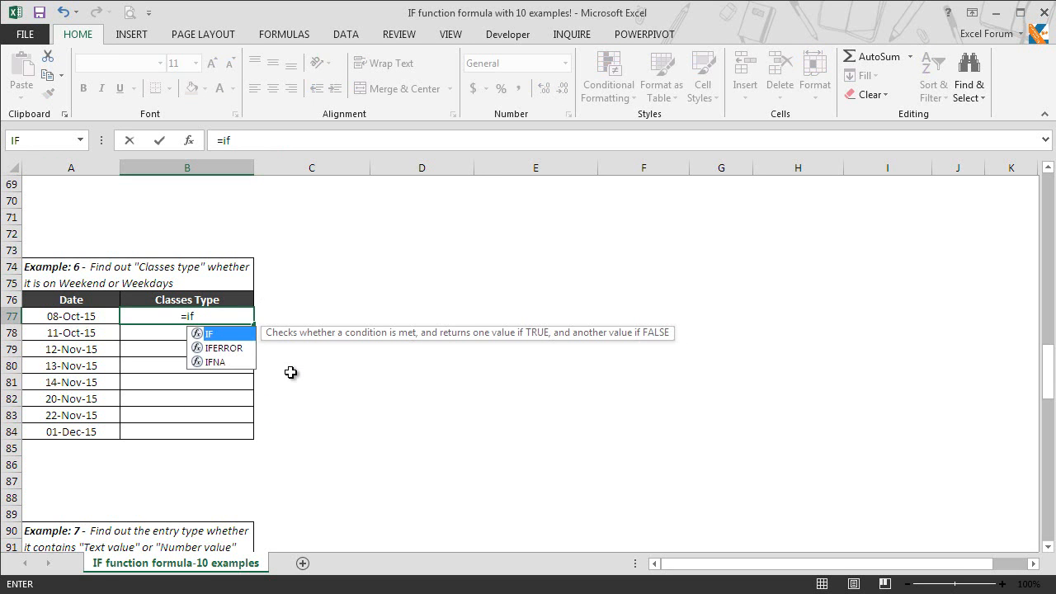
key(Tab)
text(weej)
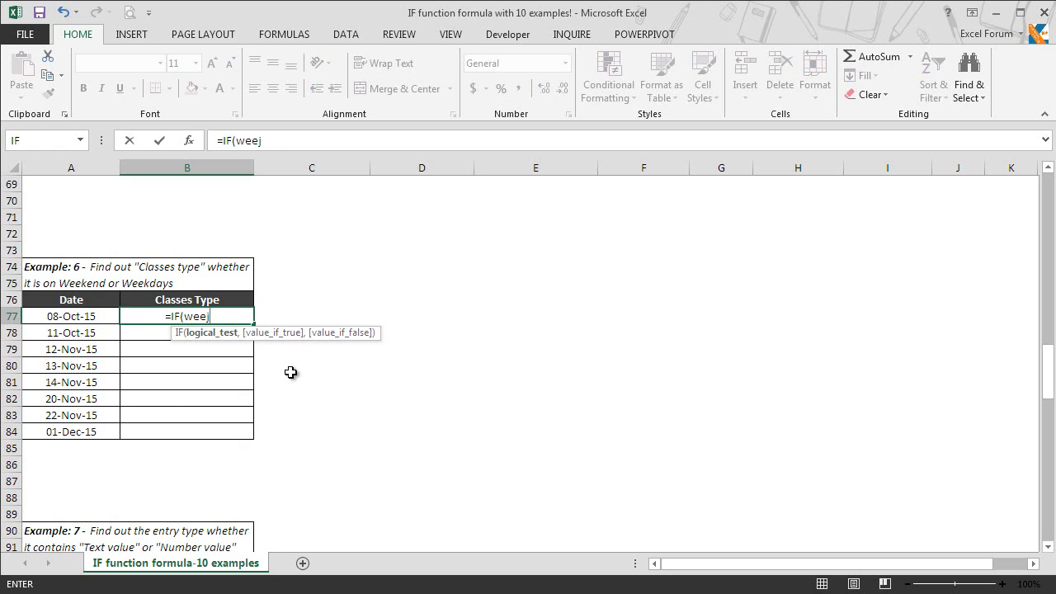
key(BackSpace)
text(k)
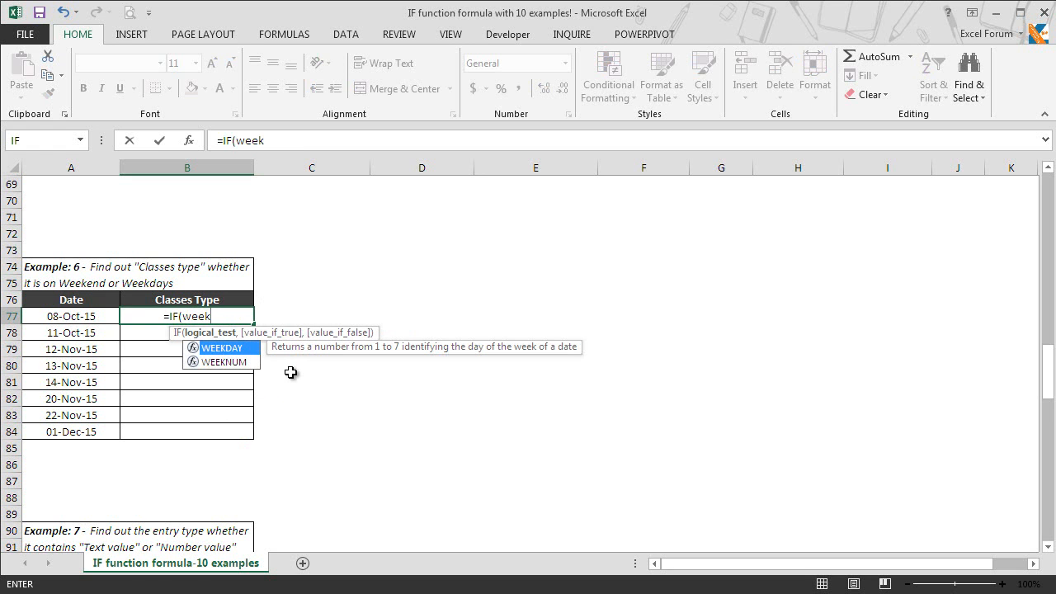
key(Tab)
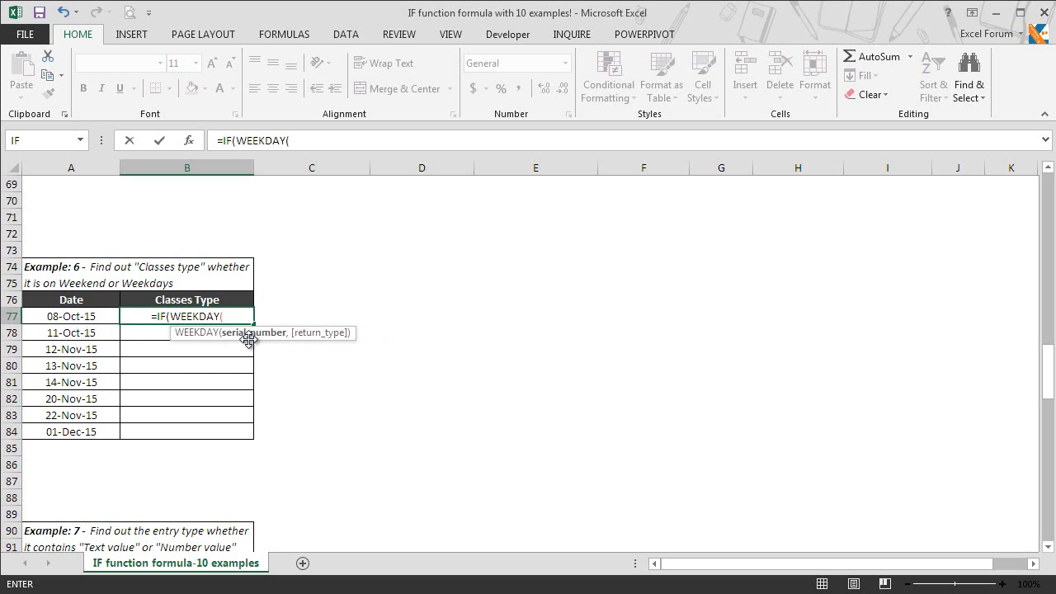
click(97, 320)
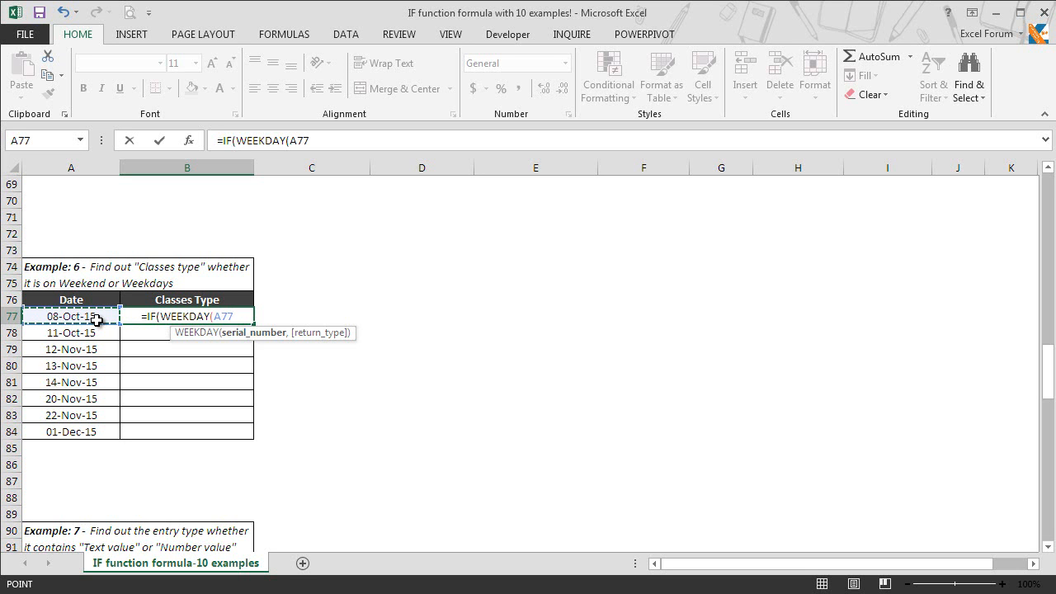
text(,)
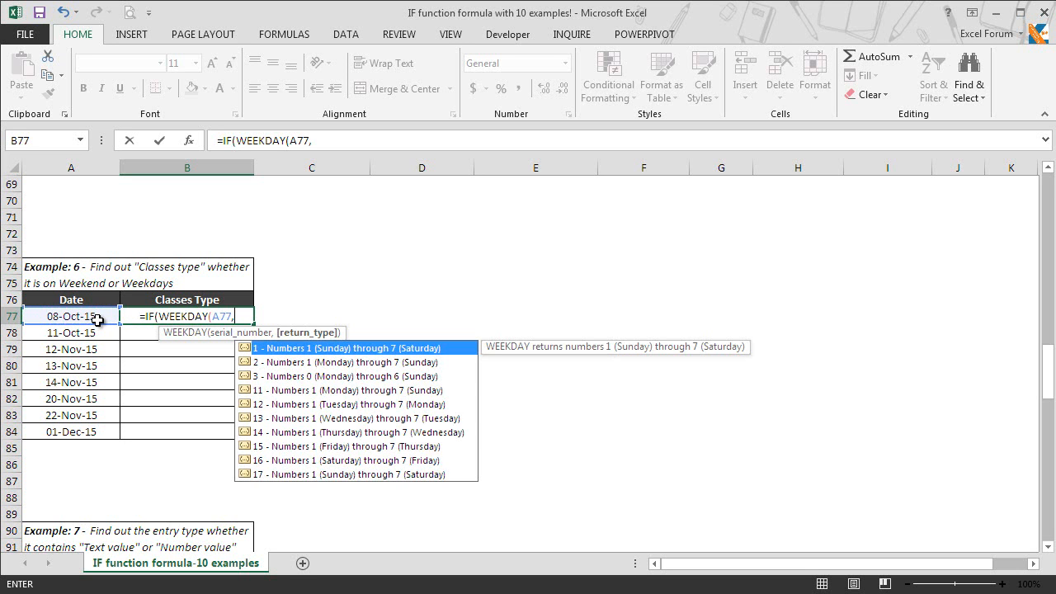
text(2)
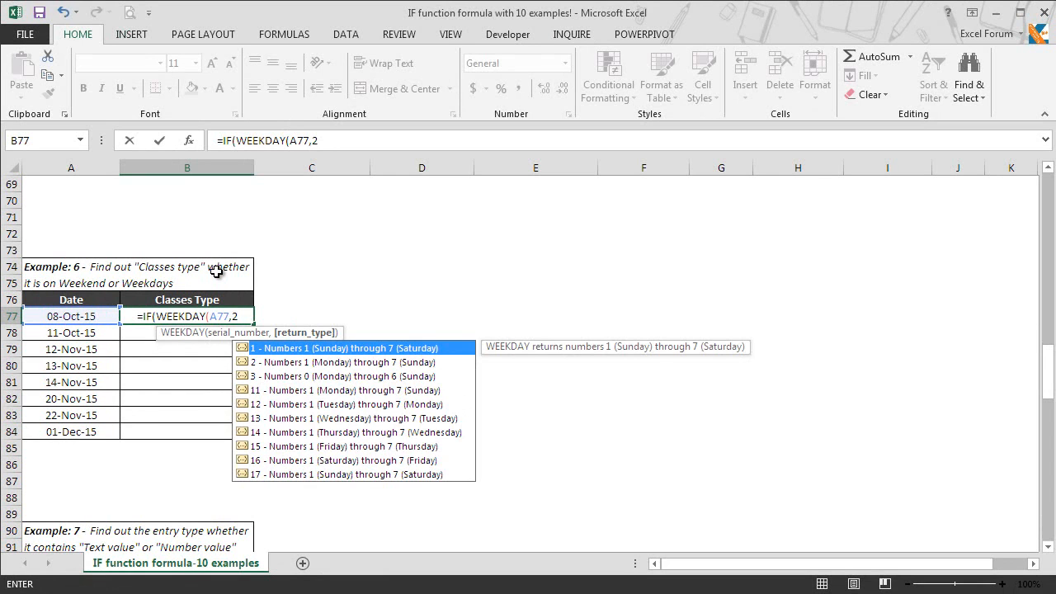
text())
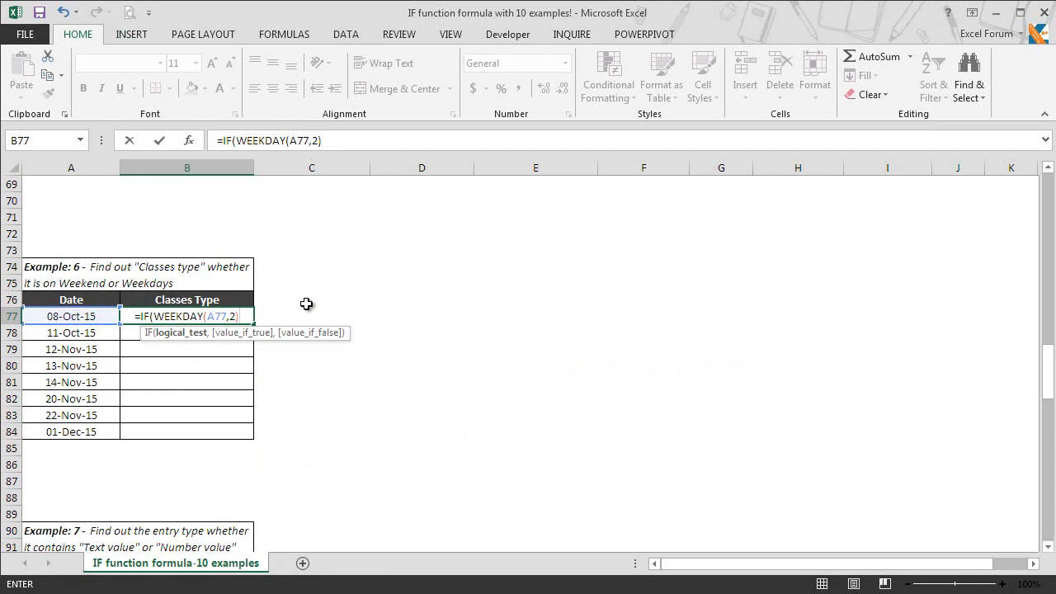
text(>5,)
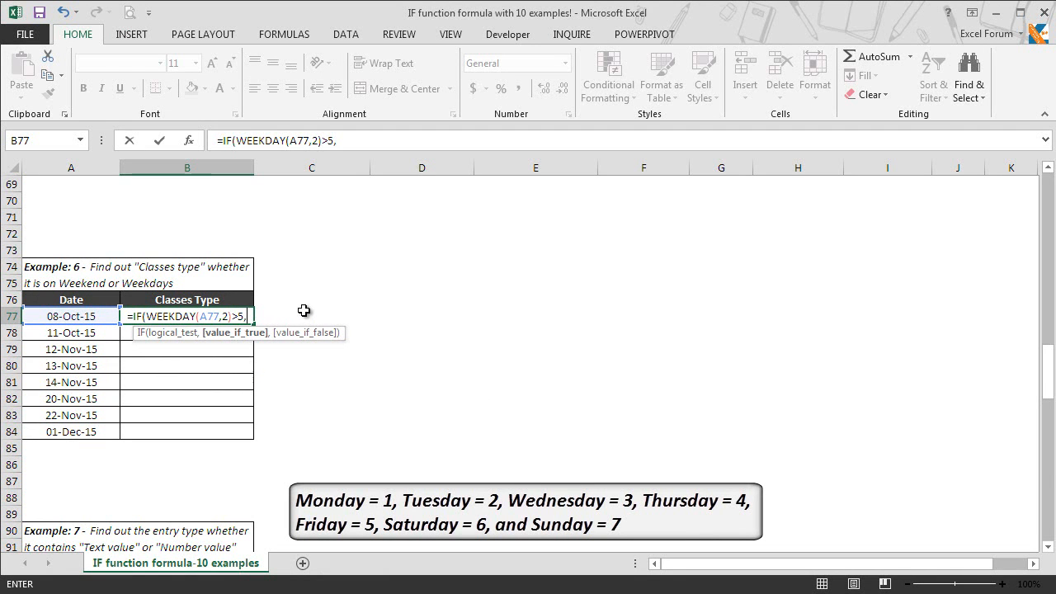
text("Wee)
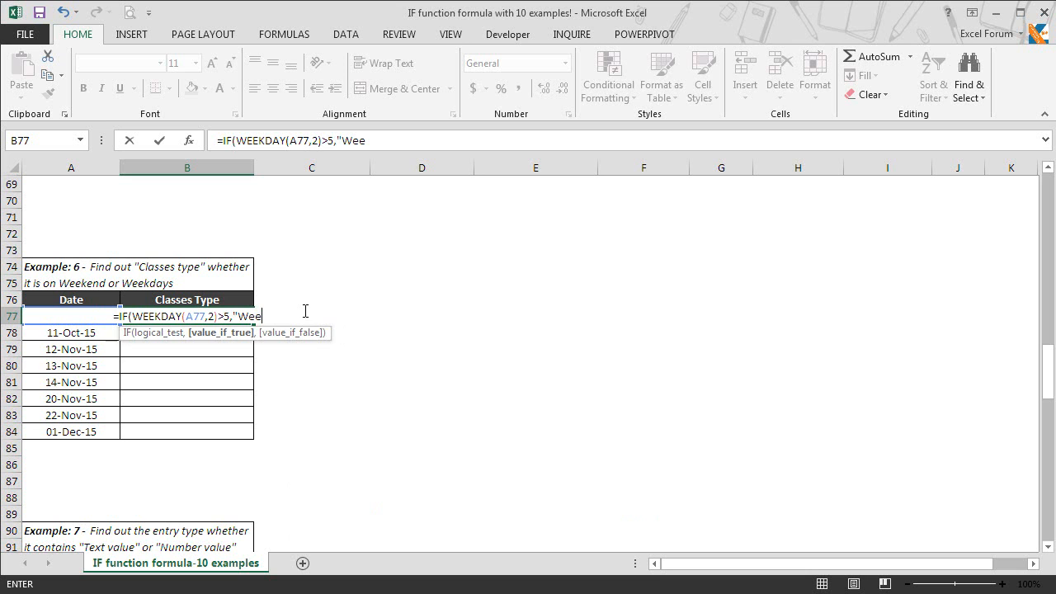
text(kends)
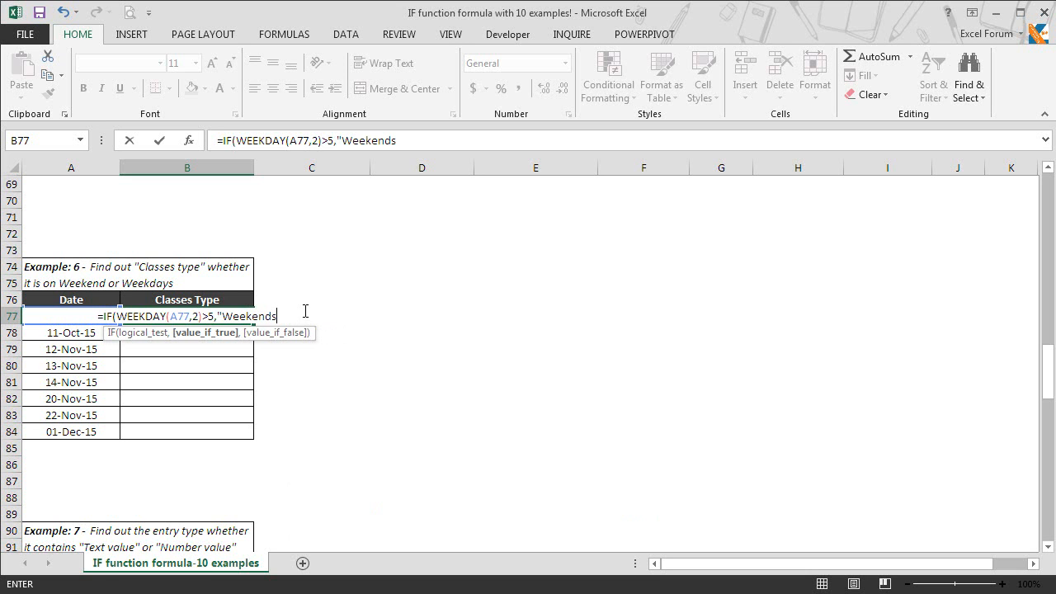
text(")
text(,"Wee)
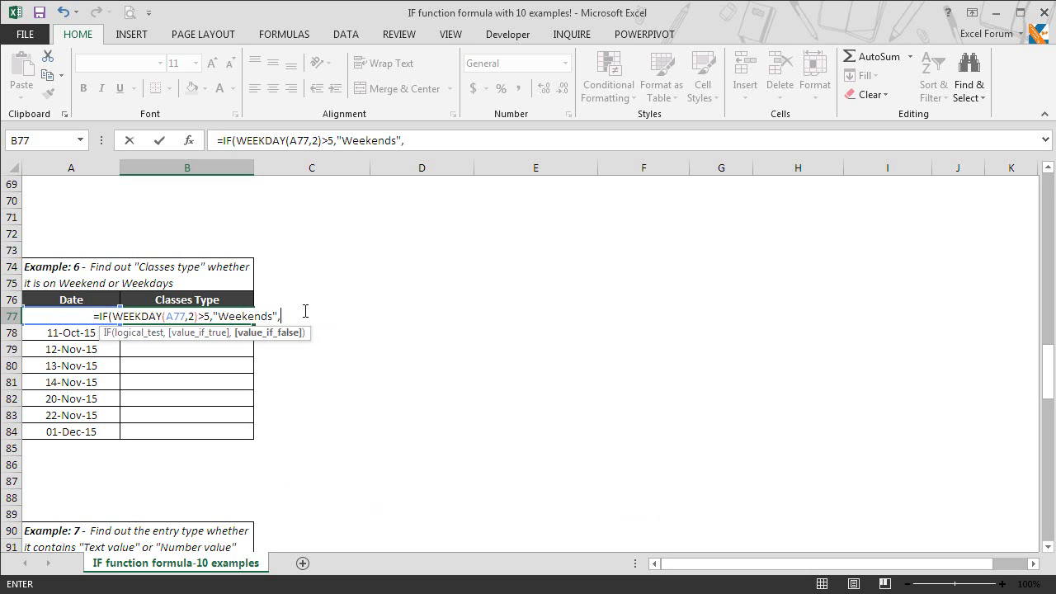
text(kdays")
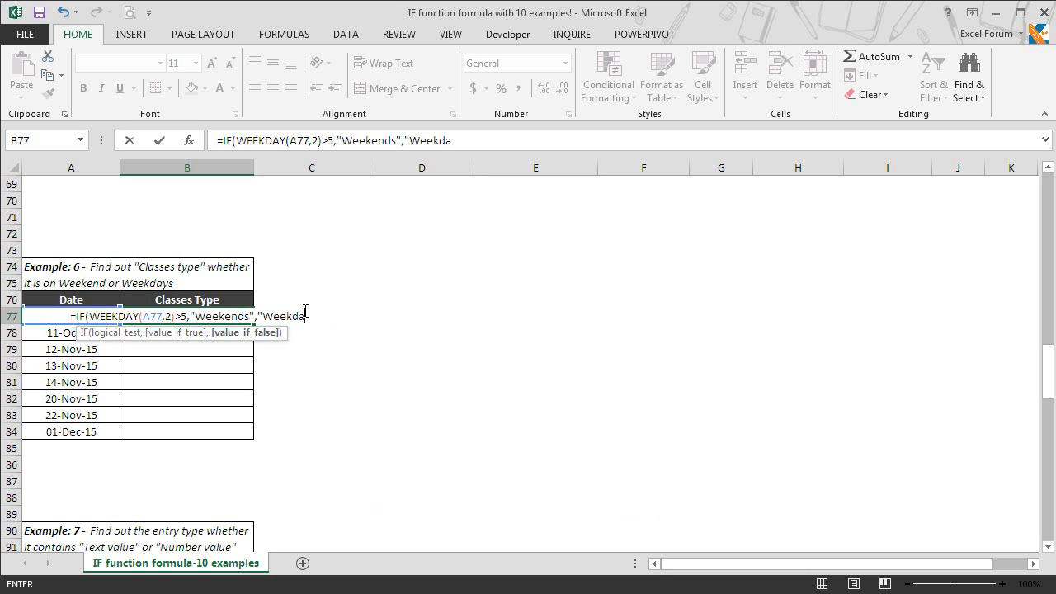
text())
key(Return)
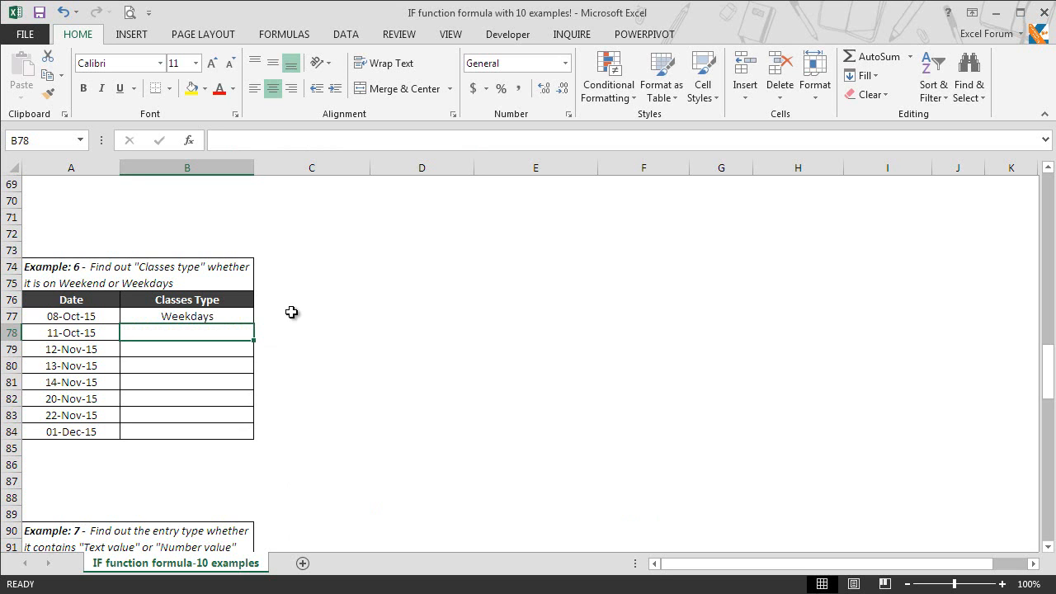
Copy the B77 weekday formula into B78:B84 so every Example 6 date is classified
click(249, 319)
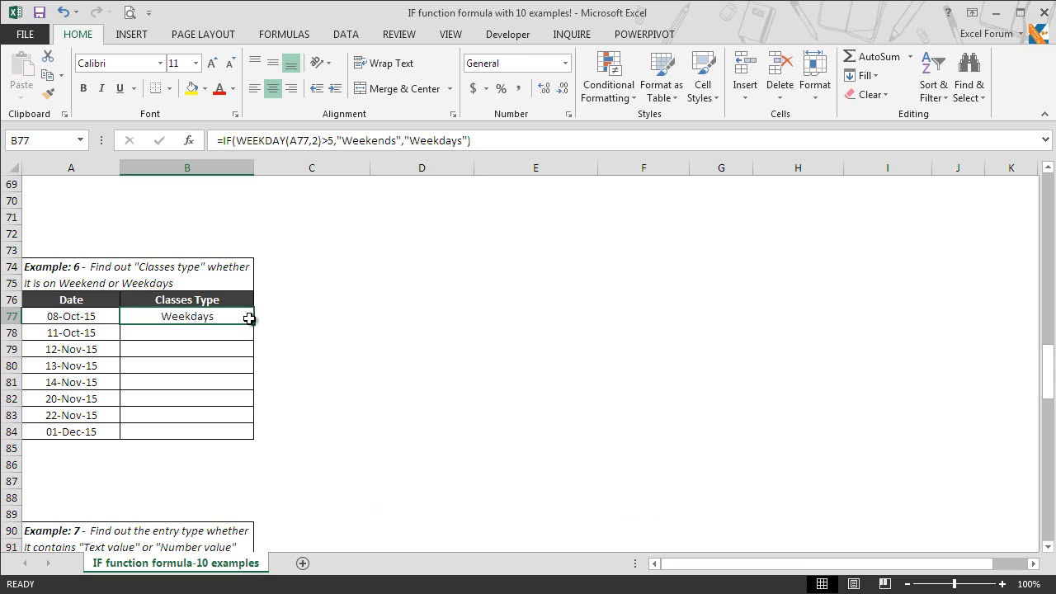
key(ctrl+c)
key(shift+Down)
key(shift+Down)
key(shift+Down)
key(shift+Down)
key(shift+Down)
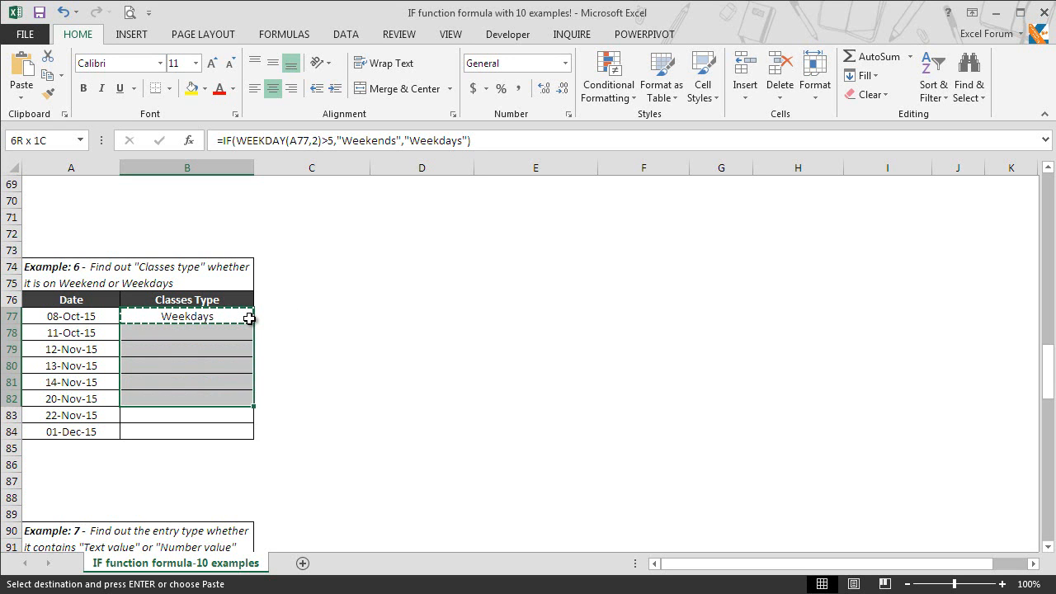
key(shift+Down)
key(shift+Down)
key(ctrl+v)
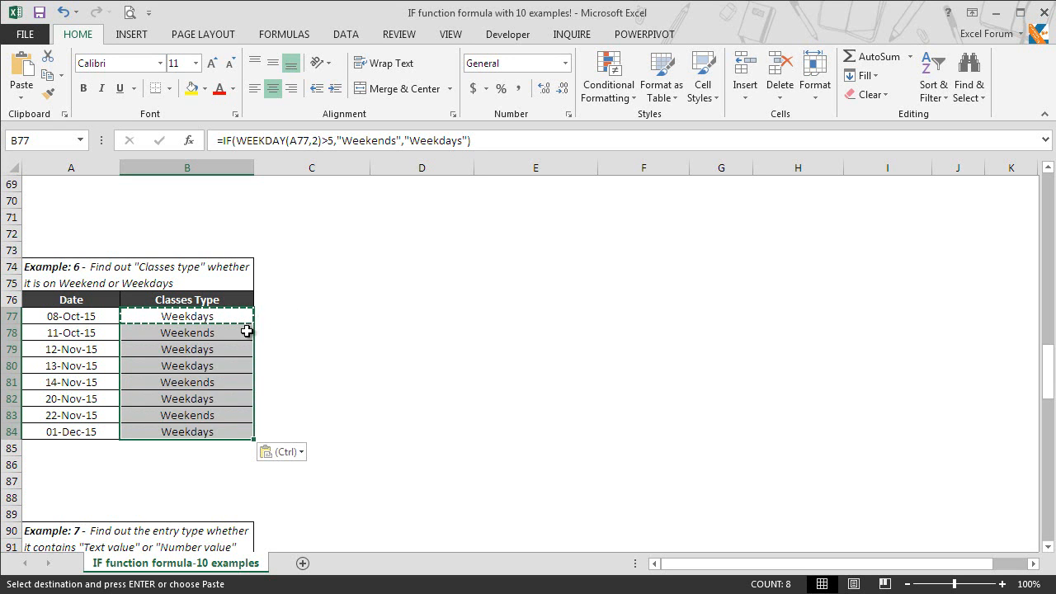
click(248, 330)
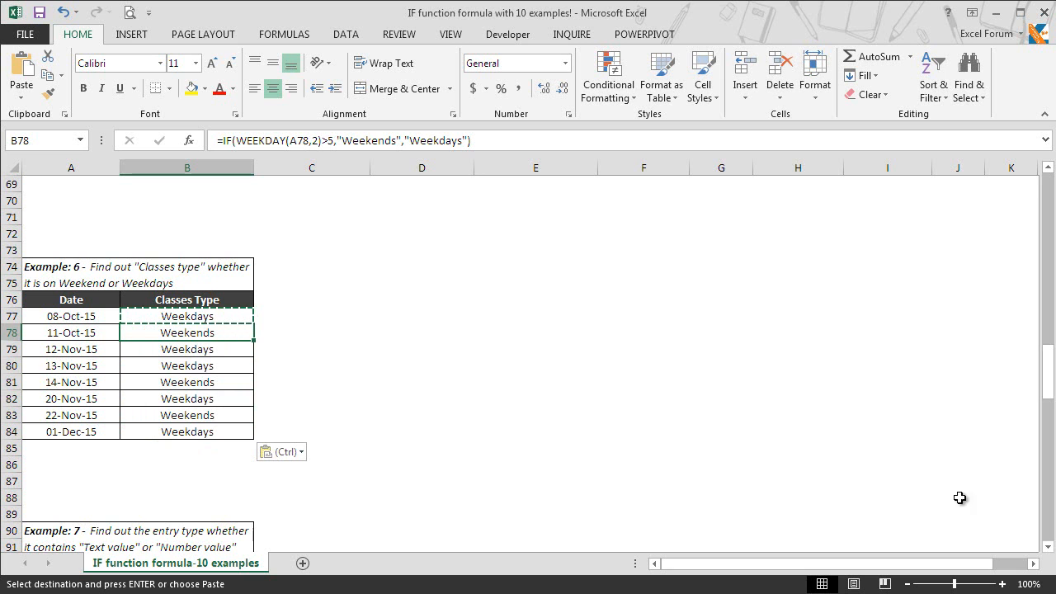
Scroll down until the Example 7 text-or-number table is fully visible
click(1047, 547)
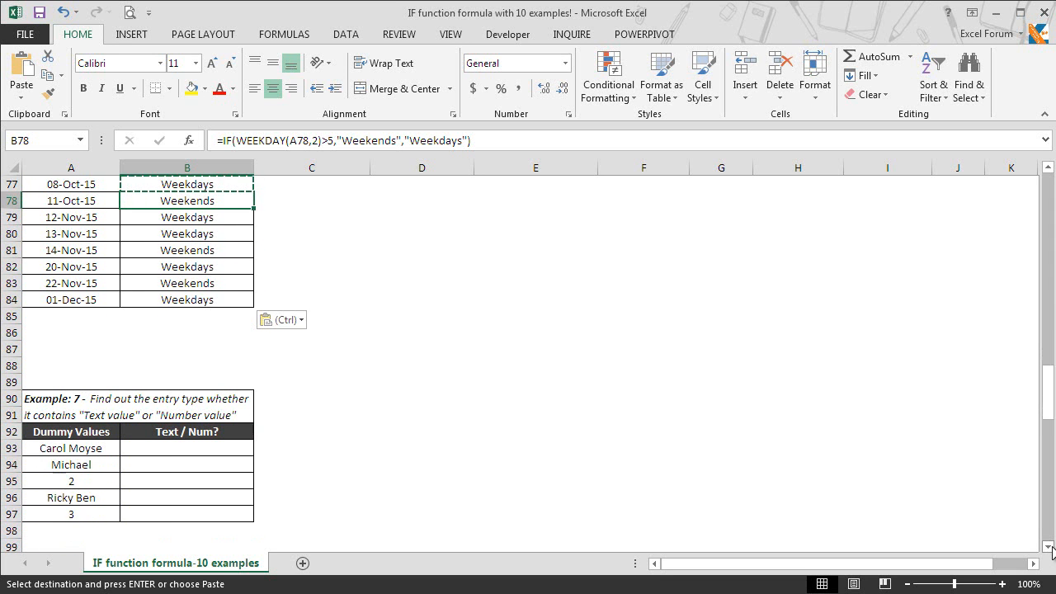
click(1051, 548)
click(1052, 548)
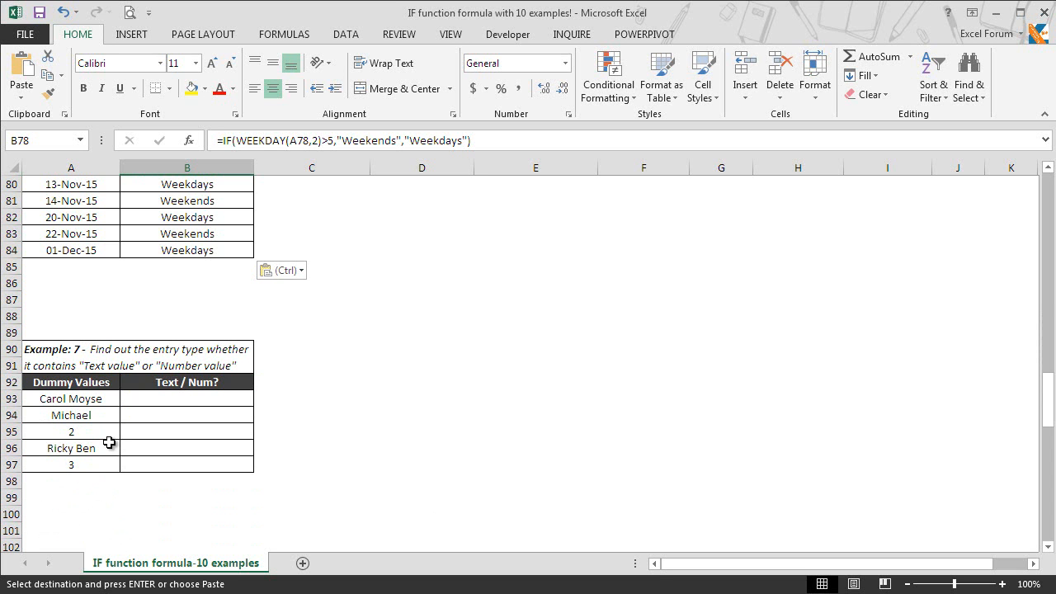
Enter =IF(ISTEXT(A93),"Text","Num") in B93, which returns Text for the first value
click(190, 399)
text(=if)
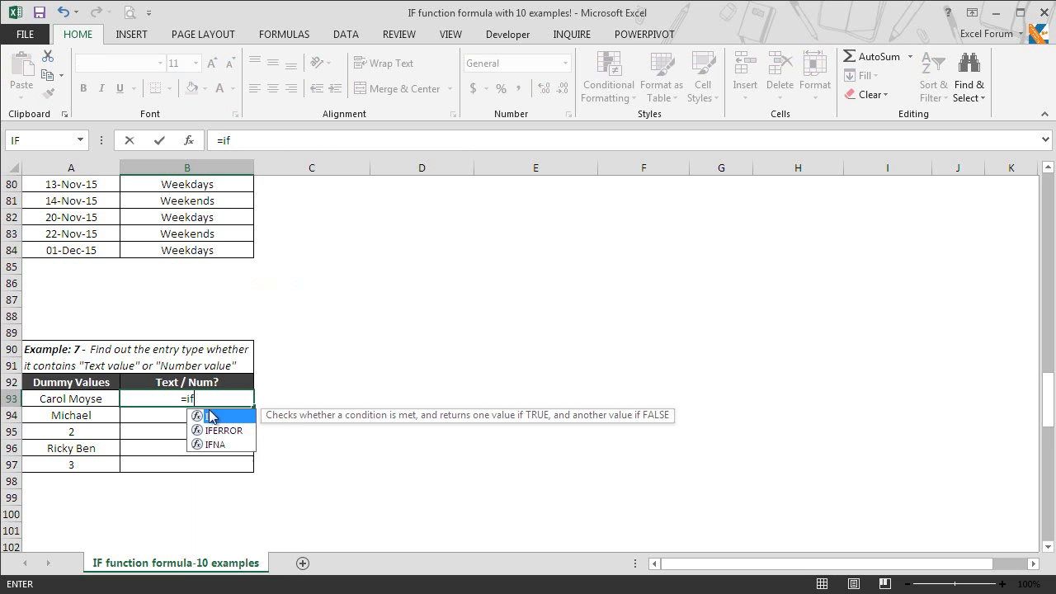
key(Tab)
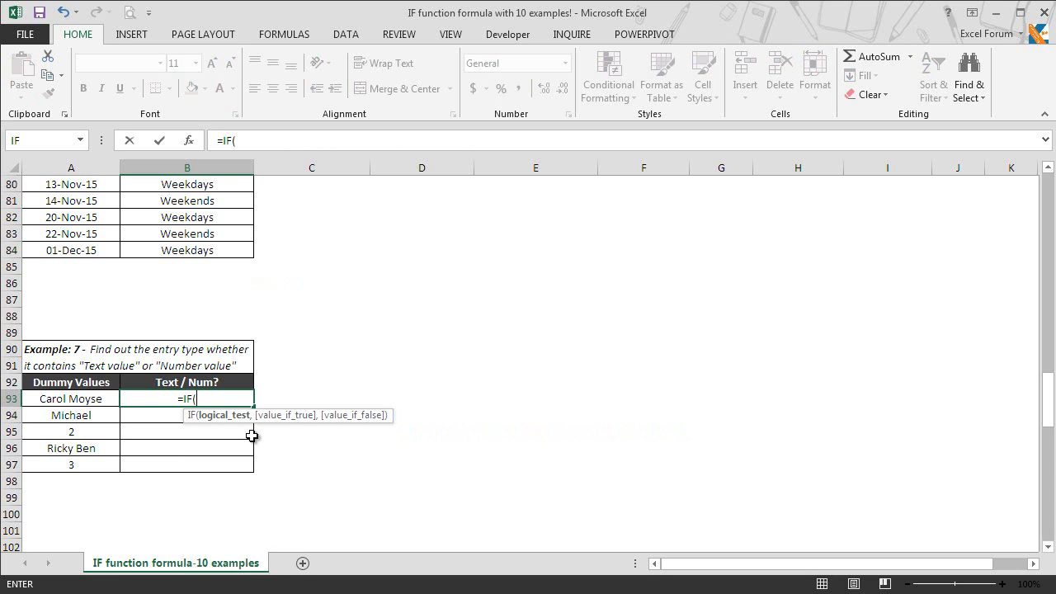
text(iste)
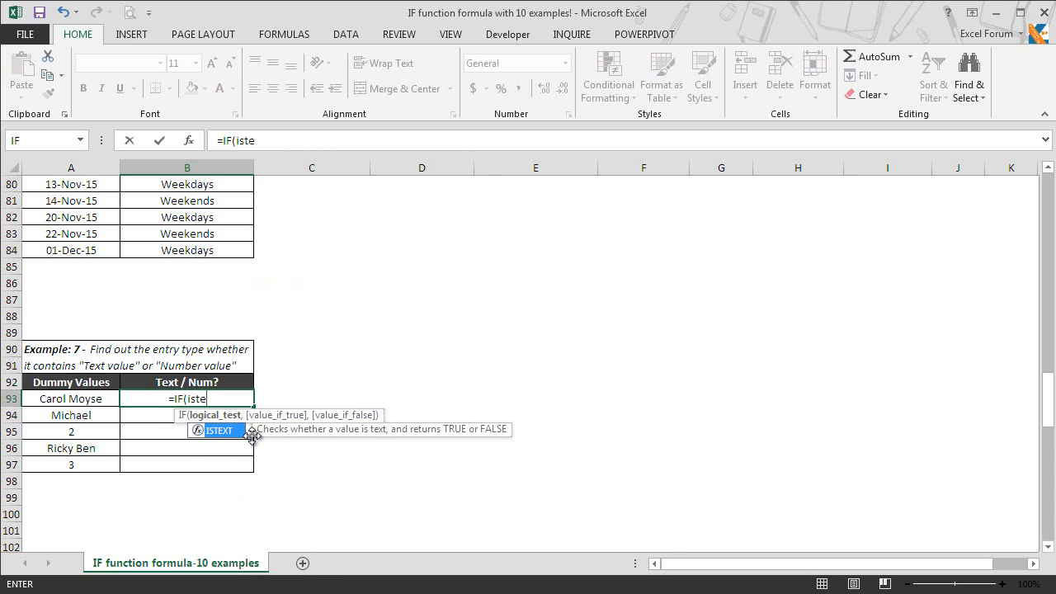
key(Tab)
click(99, 400)
text(),)
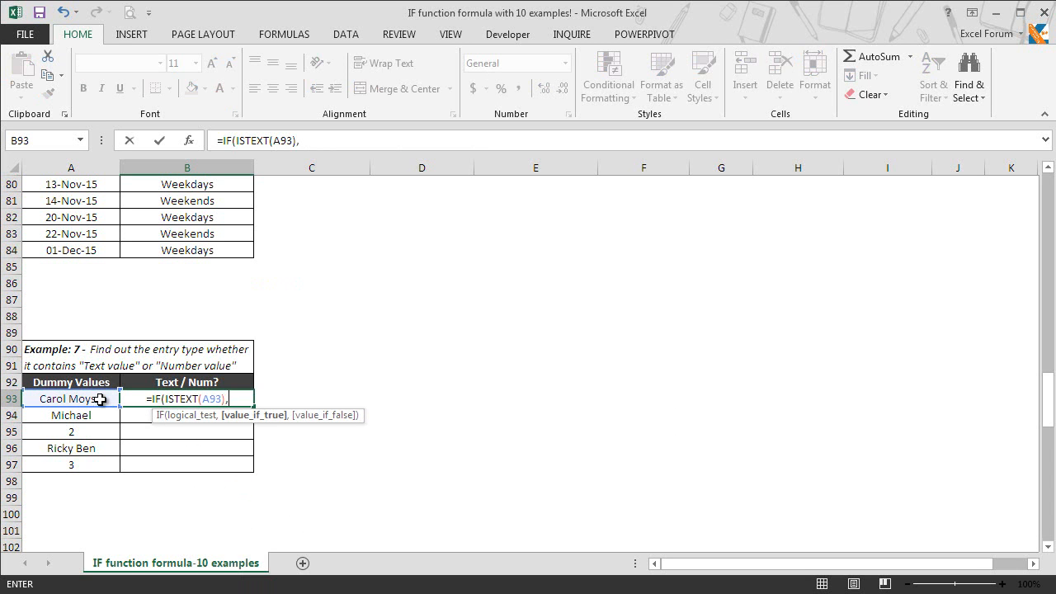
text(")
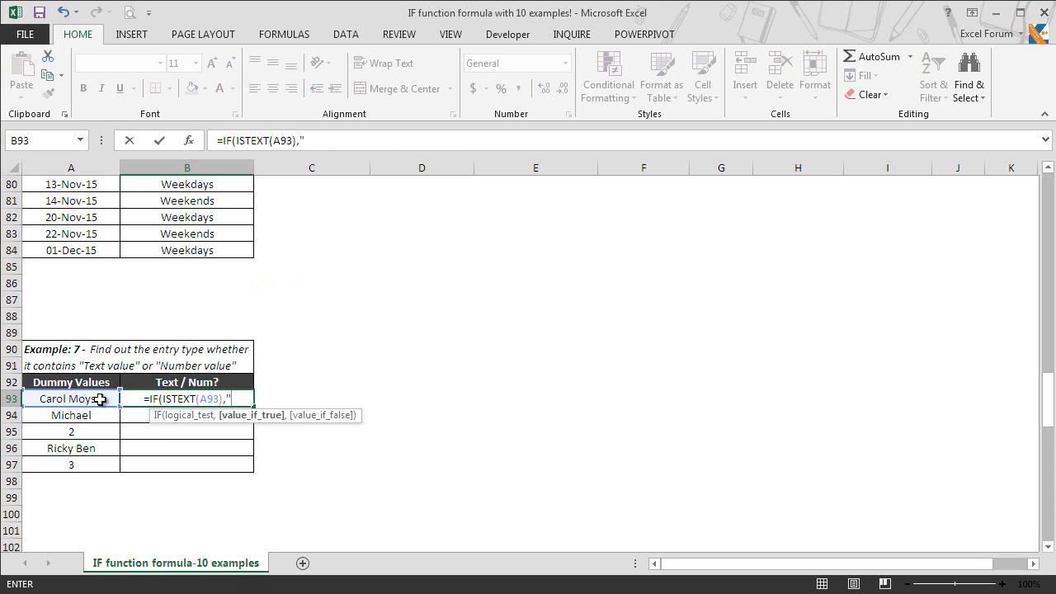
text(Text)
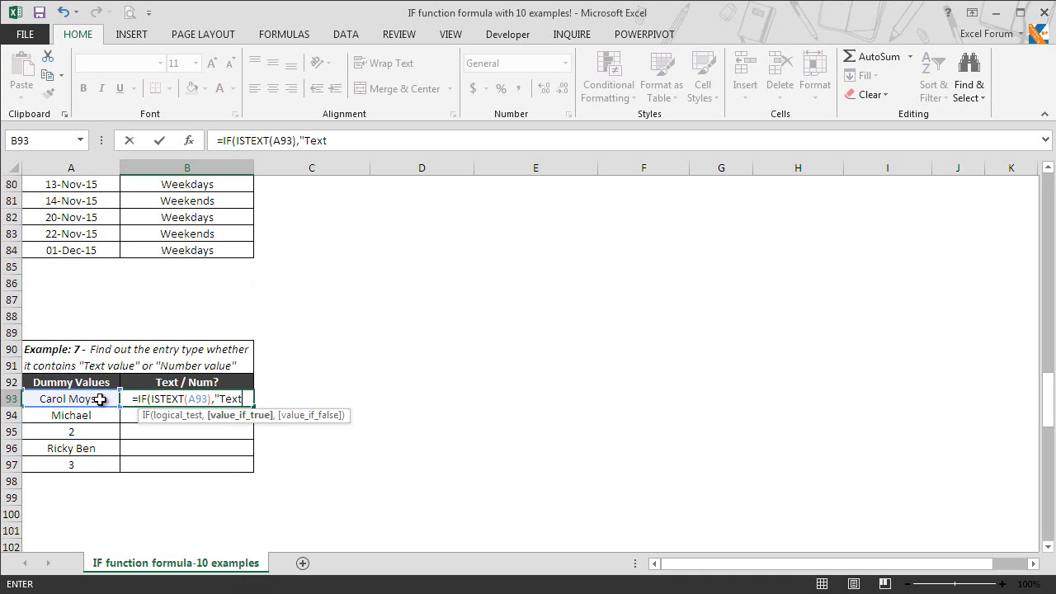
text(","Num"))
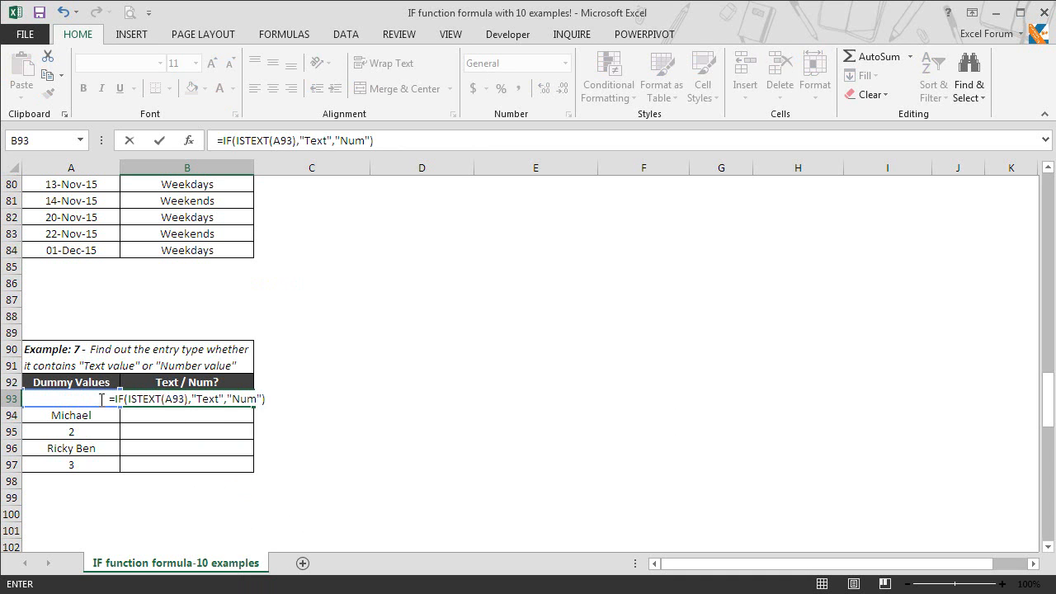
key(Return)
click(170, 399)
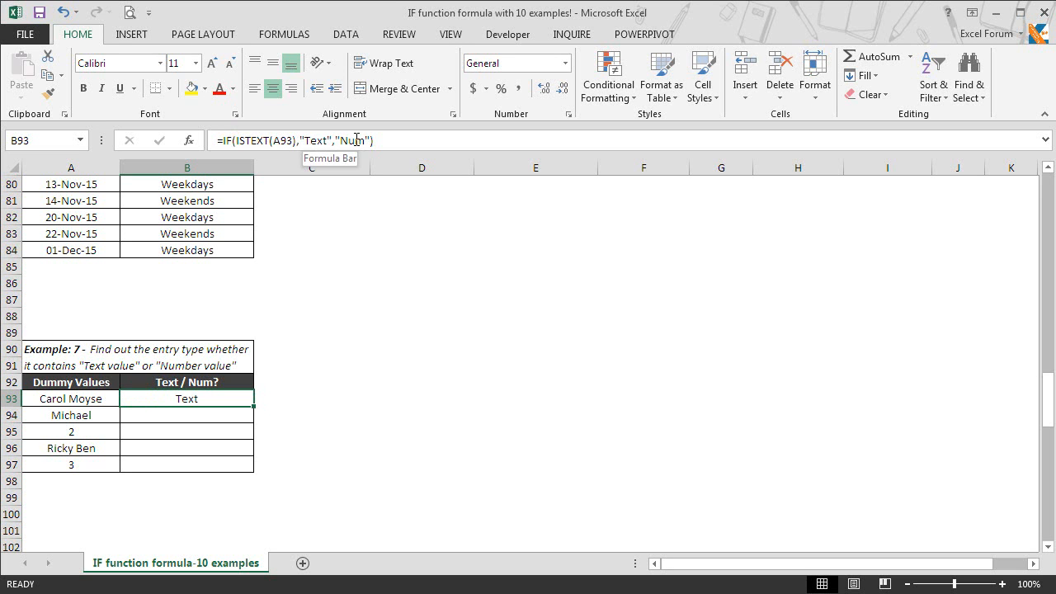
Copy the B93 ISTEXT formula into B94:B97, giving Text, Num, Text, Num
key(ctrl+c)
key(shift+Down)
key(shift+Down)
key(shift+Down)
key(shift+Down)
key(shift+Down)
key(shift+Up)
key(ctrl+v)
key(Escape)
click(200, 431)
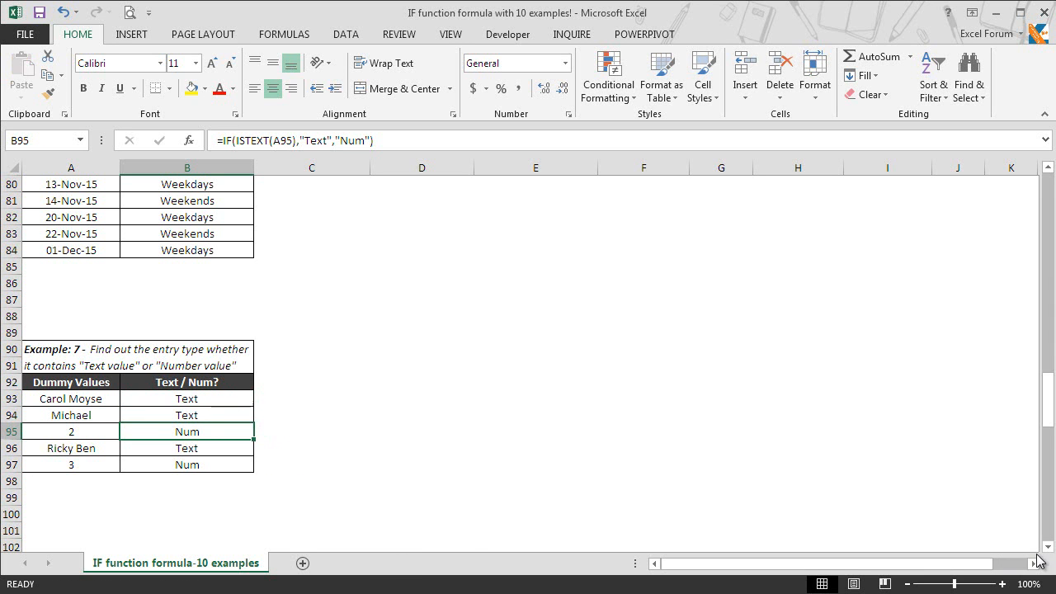
Scroll down to Example 8's empty % Achieved table
click(1048, 547)
click(1047, 546)
click(1048, 546)
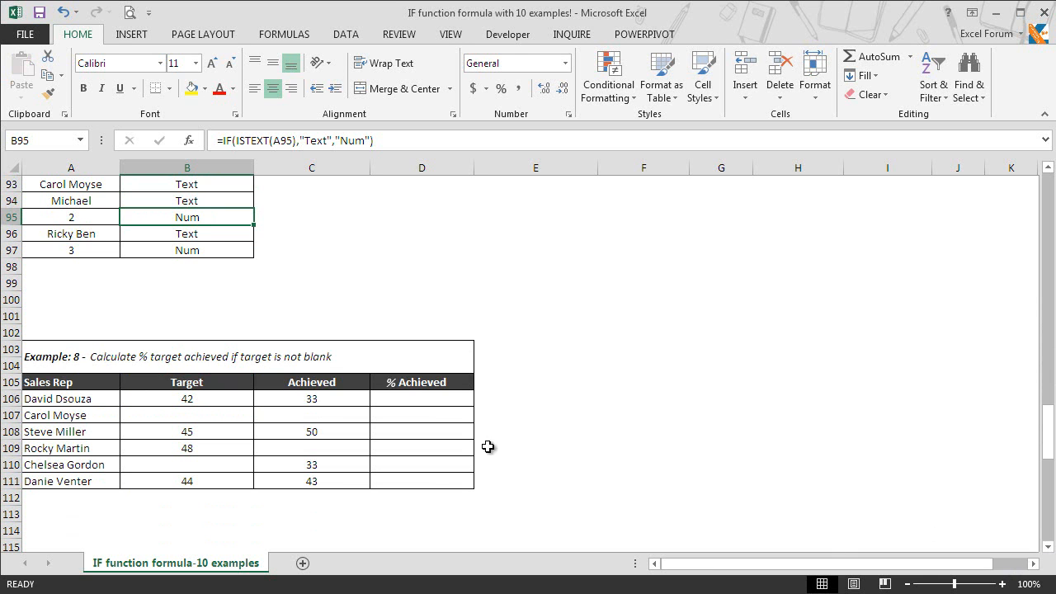
click(452, 468)
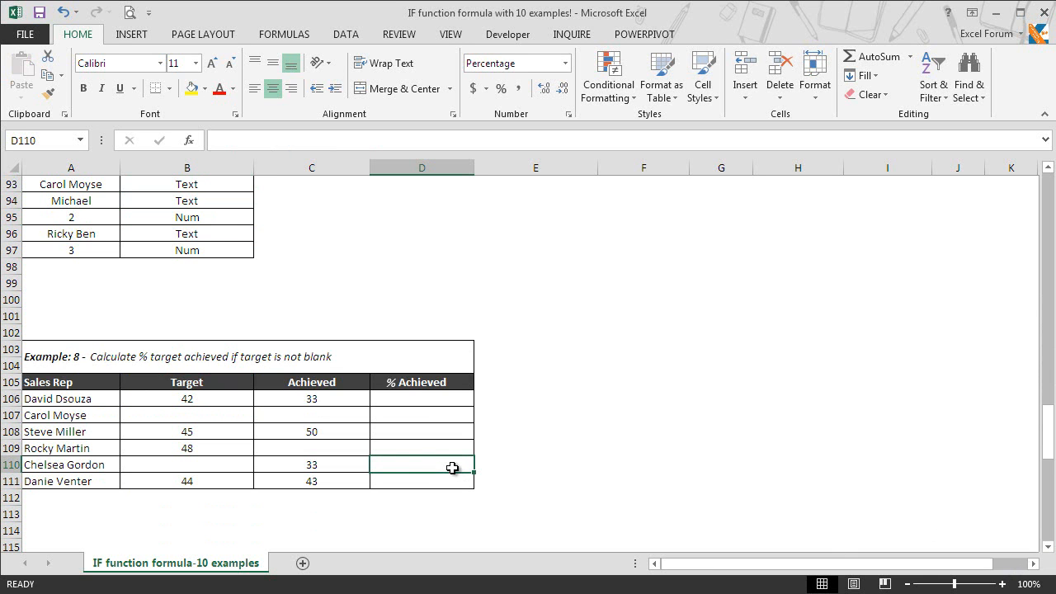
text(=)
key(Left)
text(/)
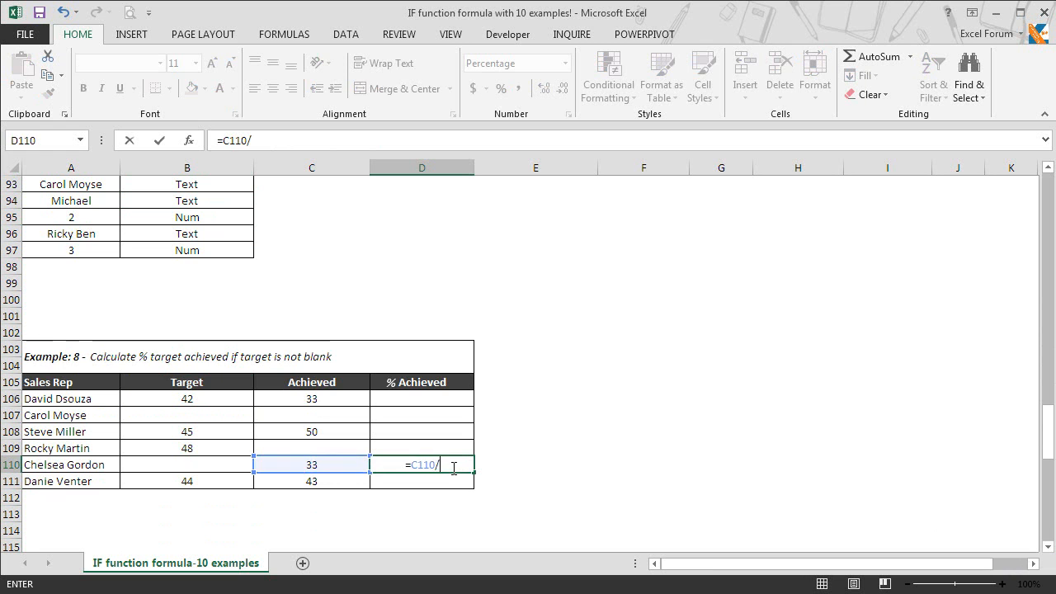
key(Left)
key(Left)
key(Return)
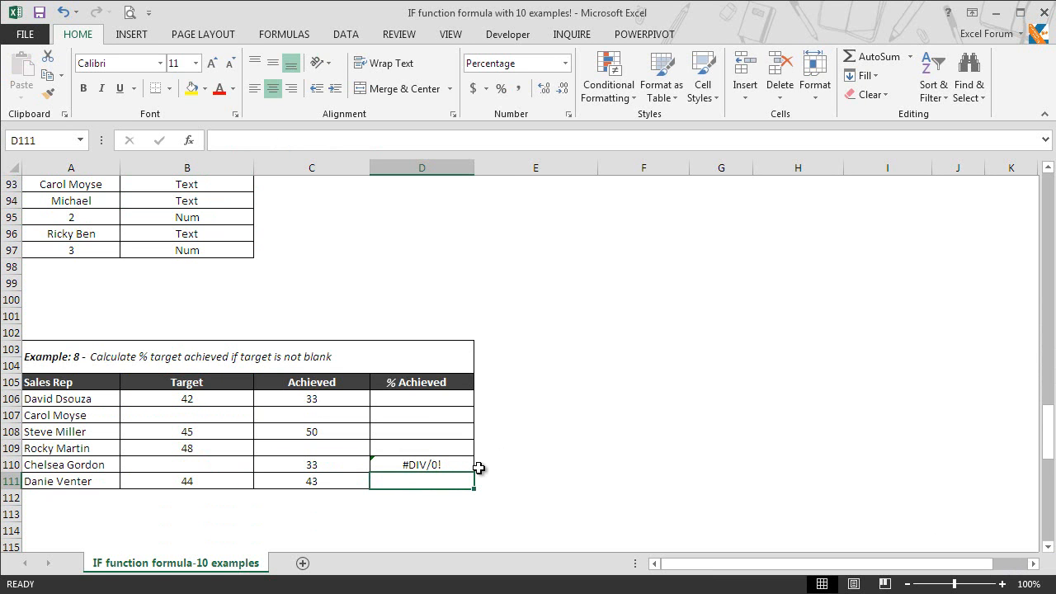
click(448, 465)
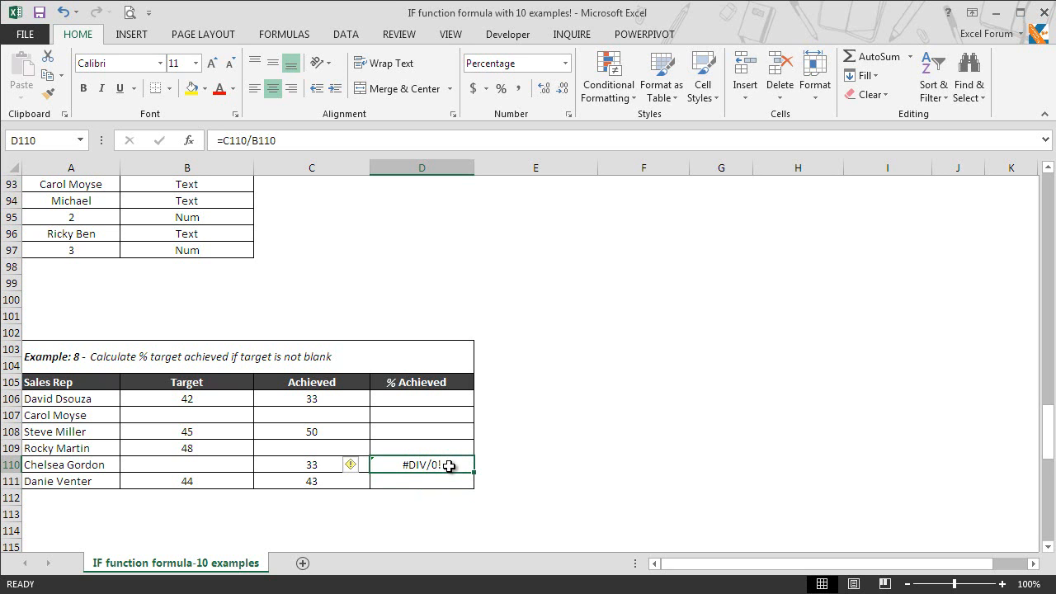
key(Delete)
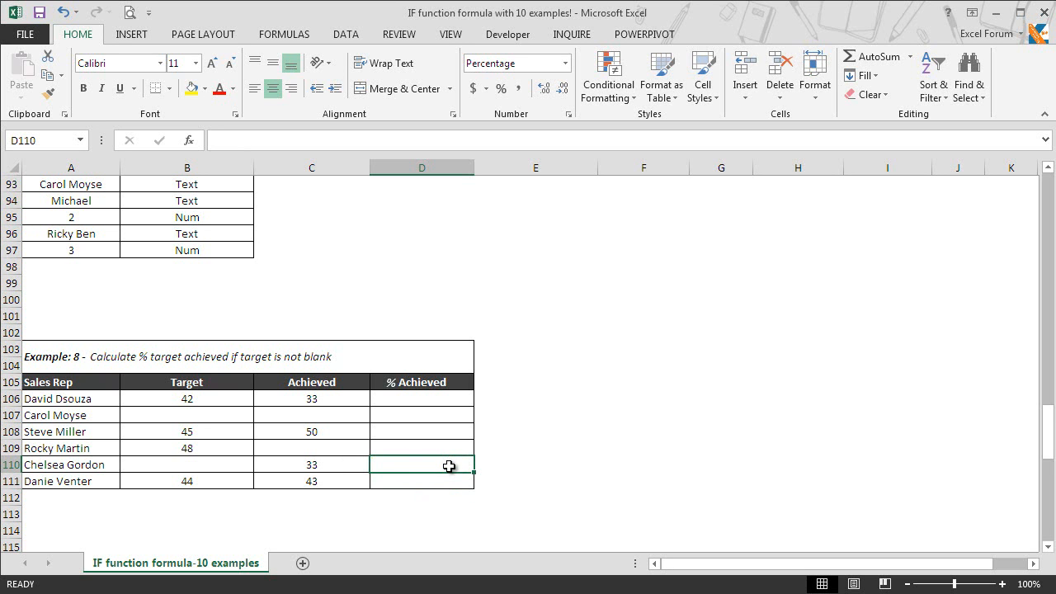
Enter =IF(B106<>"",C106/B106,"") in D106, showing 79% for the first sales rep
click(440, 399)
text(=)
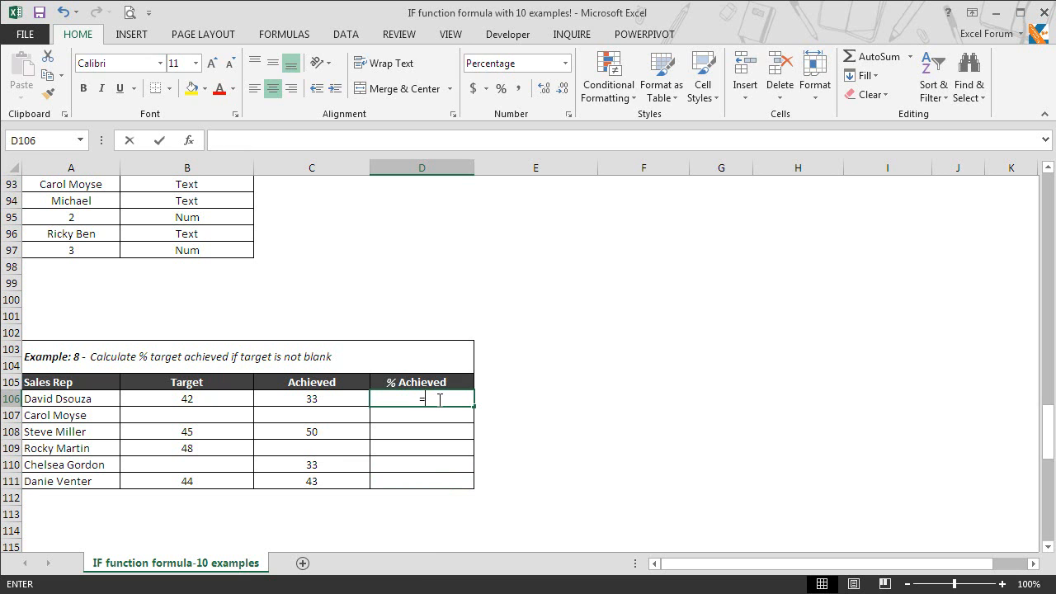
text(if)
key(Tab)
key(Left)
key(Left)
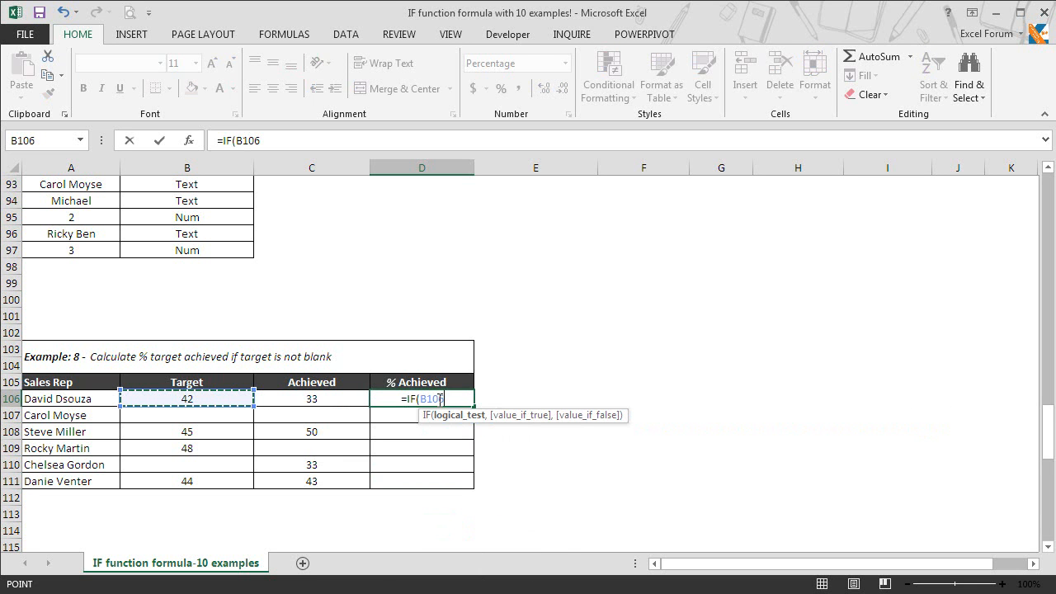
text(<>")
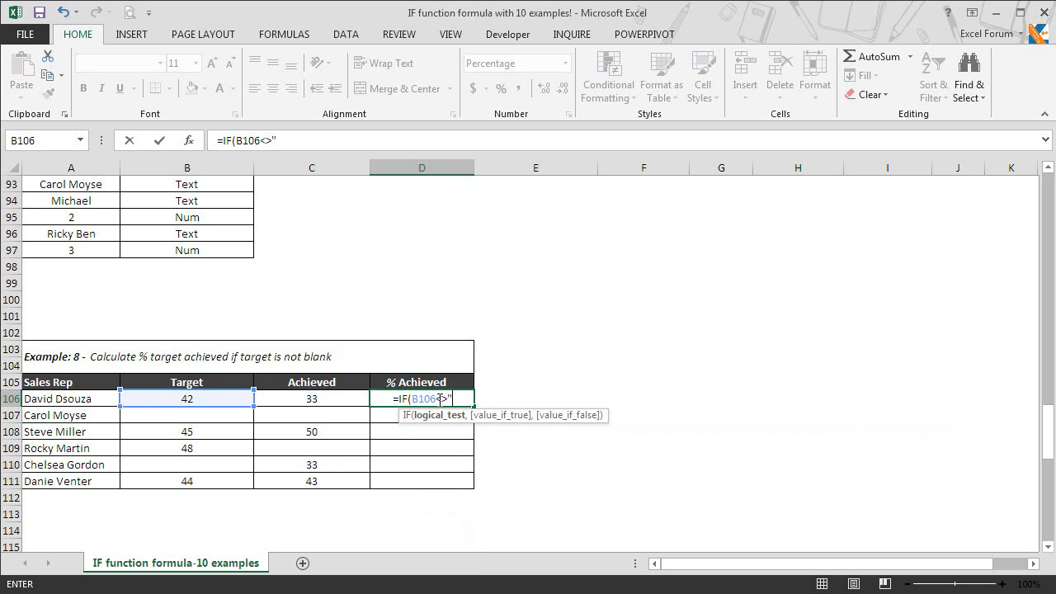
text(",)
key(Left)
text(/)
key(Left)
key(Left)
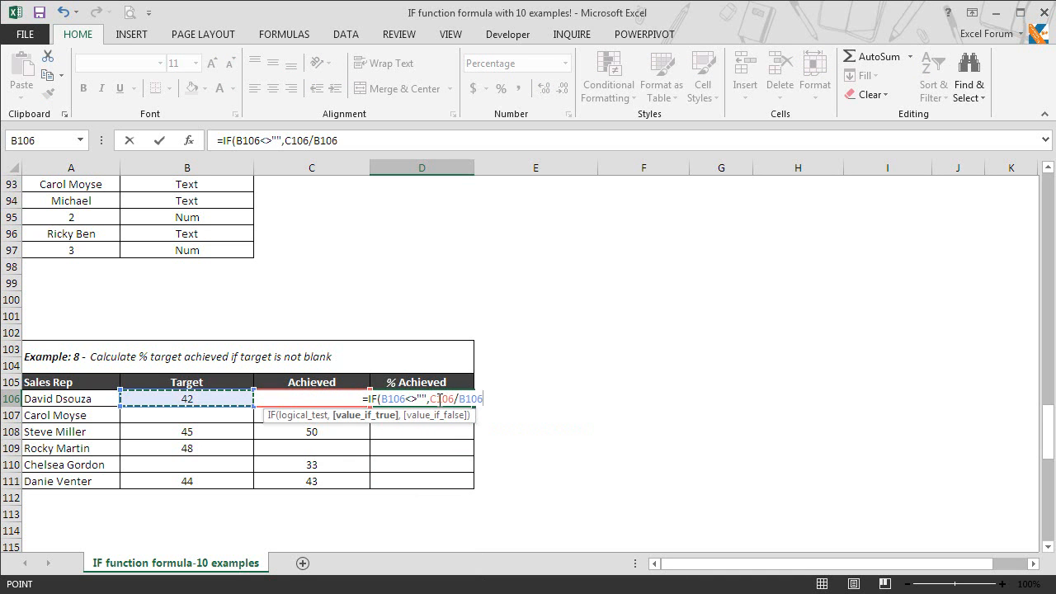
text(,""))
key(Return)
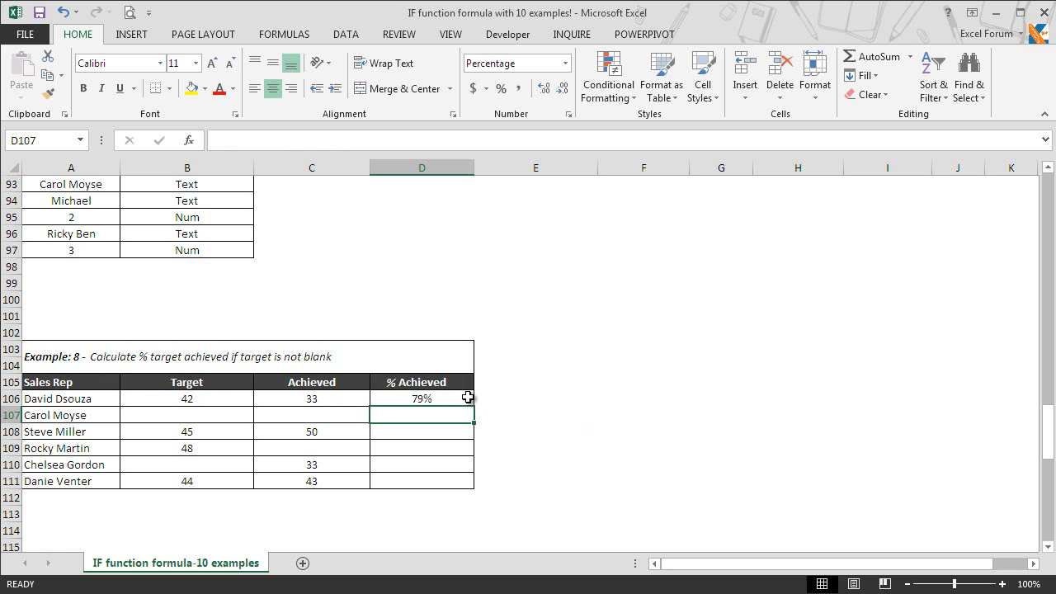
click(467, 398)
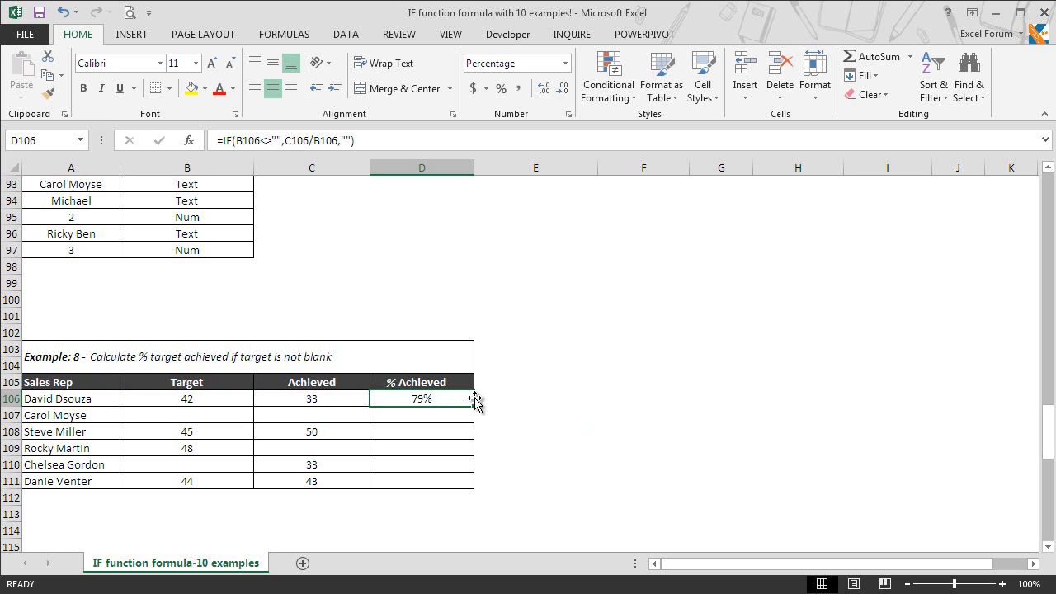
Fill D106's formula down to D111 and check the results: blank, 111%, 0%, blank, 98%
drag(476, 407, 474, 491)
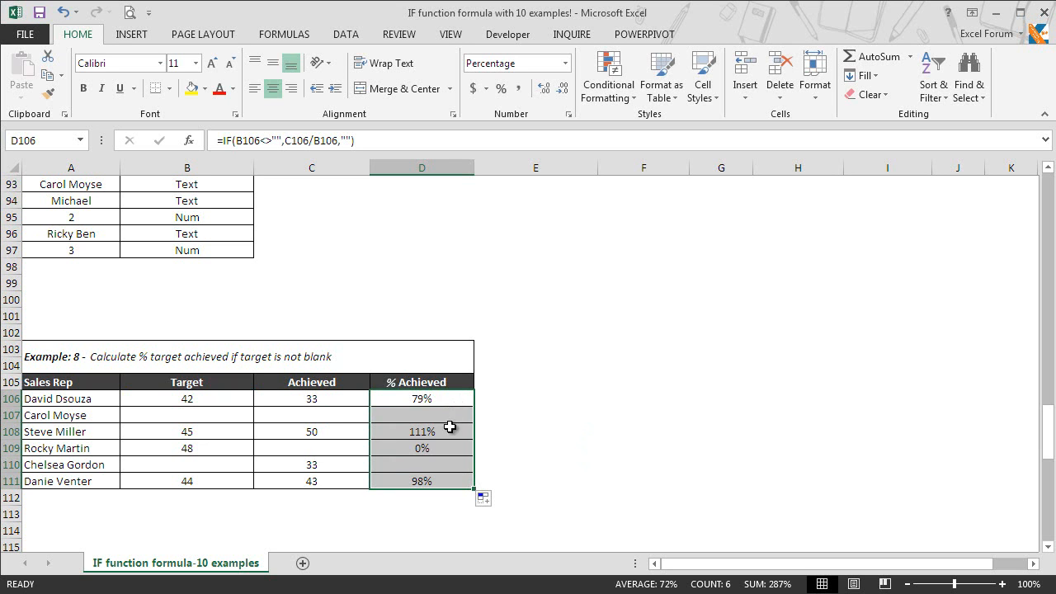
click(449, 431)
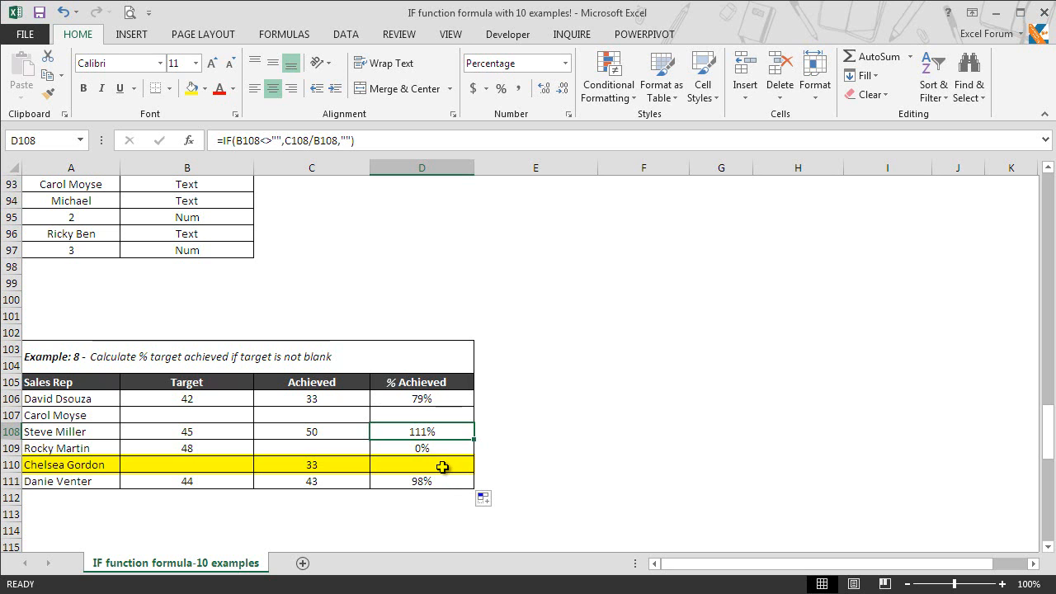
click(443, 467)
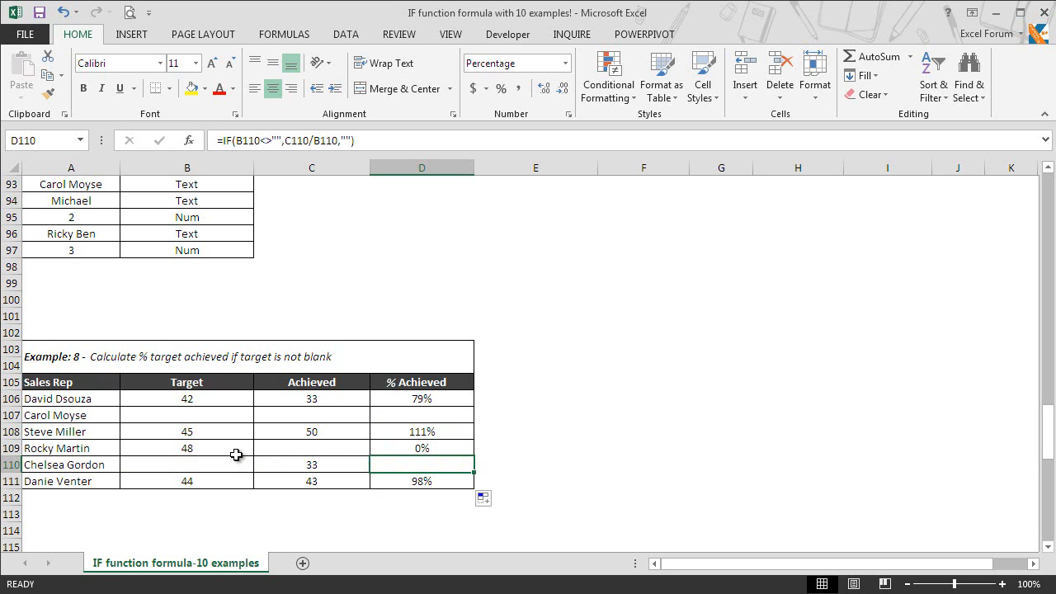
click(447, 446)
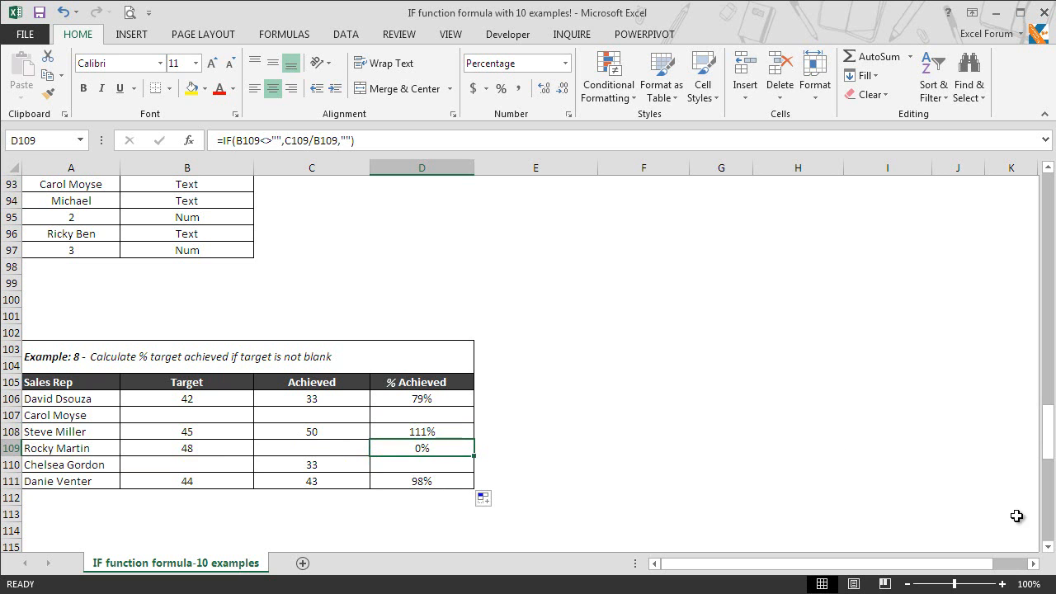
Scroll down to the Example 9 and Example 10 incentive qualification tables
click(1050, 547)
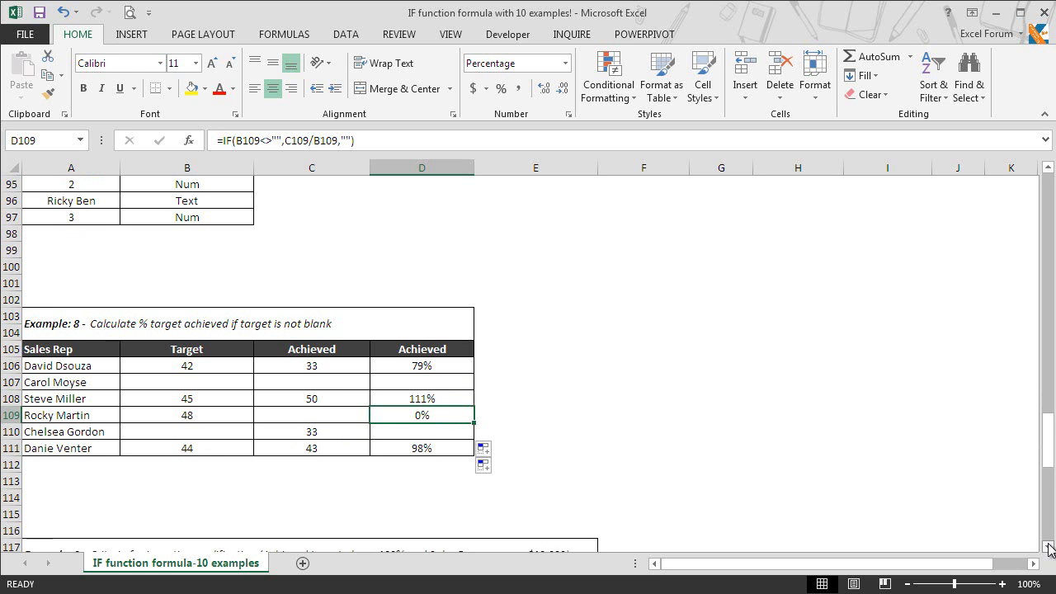
click(1049, 548)
click(1049, 548)
click(1049, 548)
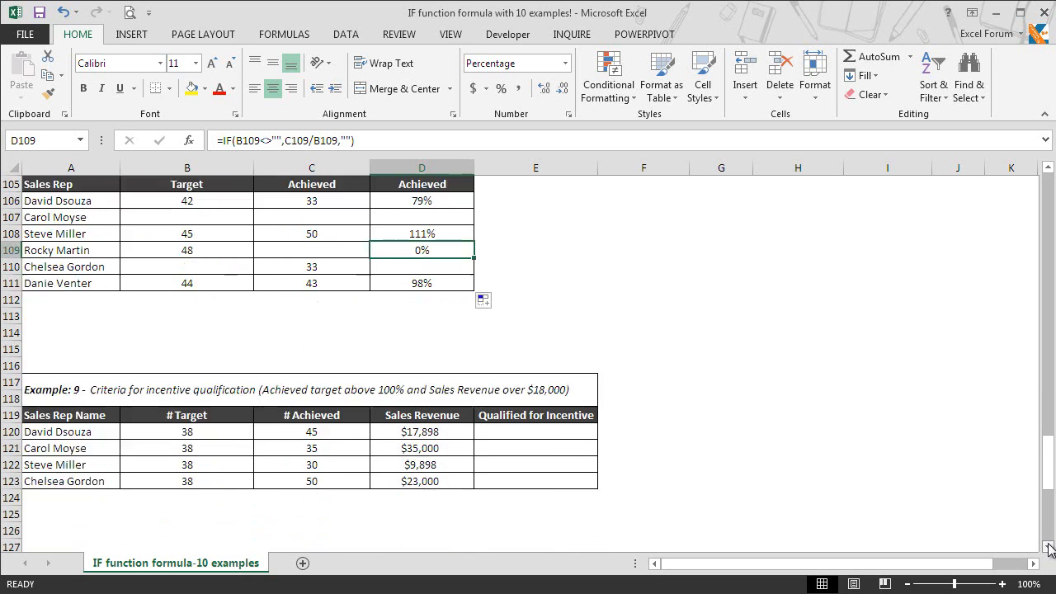
click(1049, 548)
click(1049, 547)
click(1049, 548)
click(1049, 548)
click(1050, 547)
click(1050, 548)
click(1049, 548)
click(1049, 548)
click(1049, 548)
click(1050, 548)
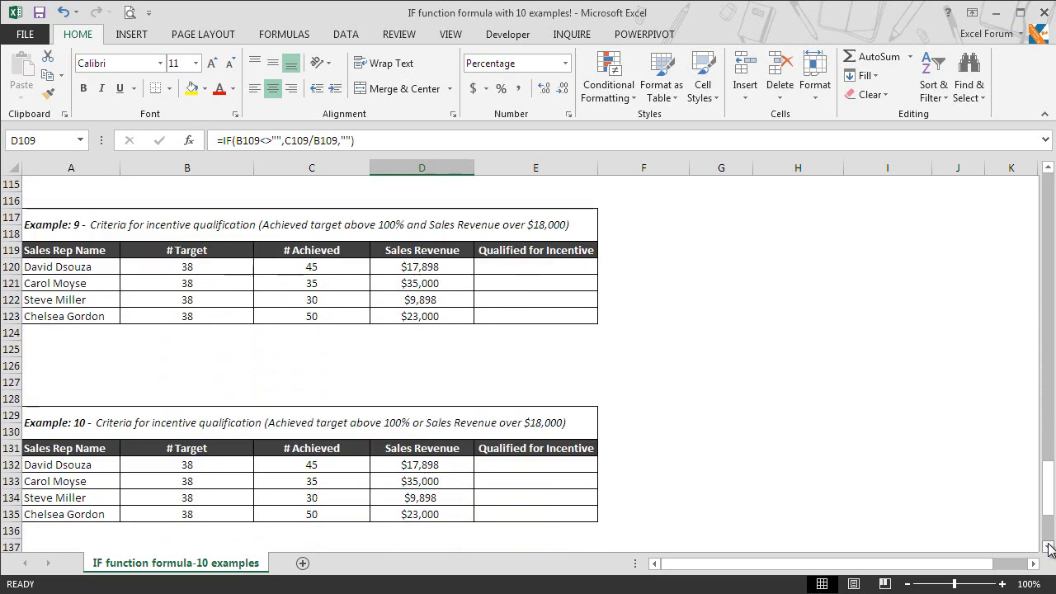
click(1049, 547)
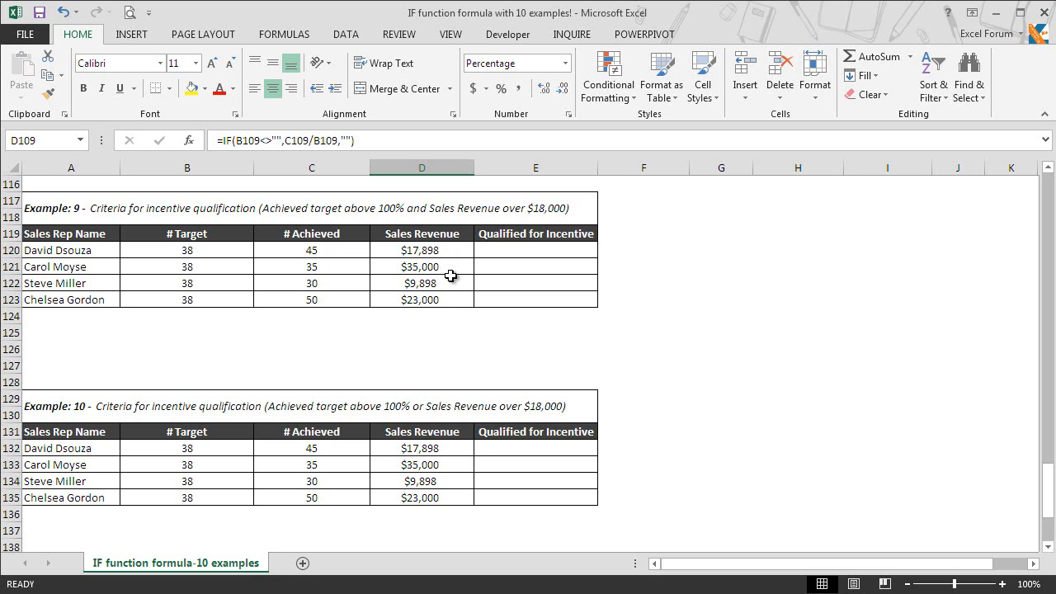
Type =IF(AND(C120/B120>100%,D120>18000),"Yes","Not Qualified") into E120 for the first rep
click(514, 251)
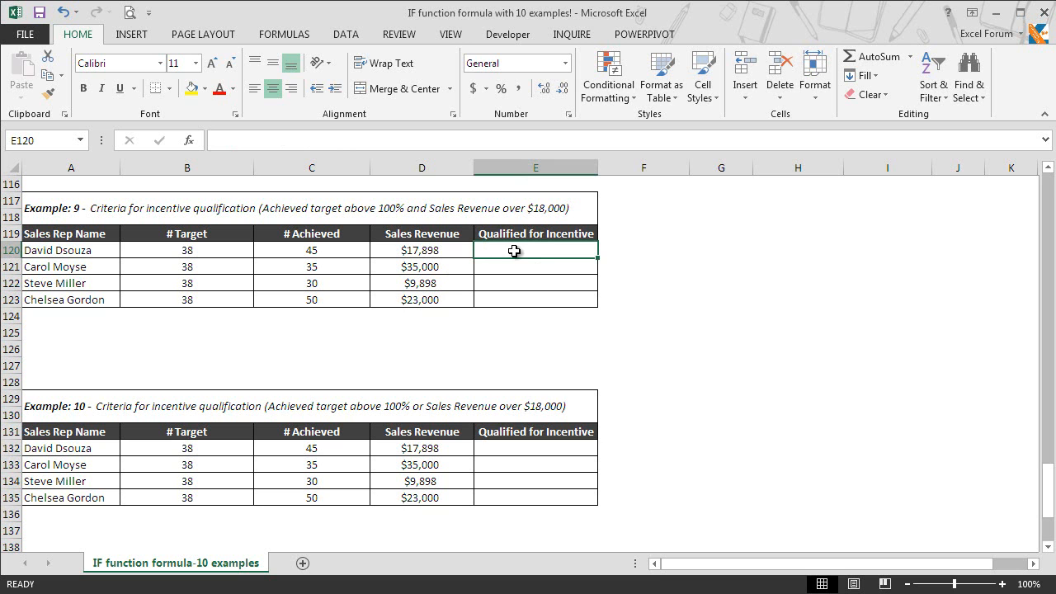
text(=i)
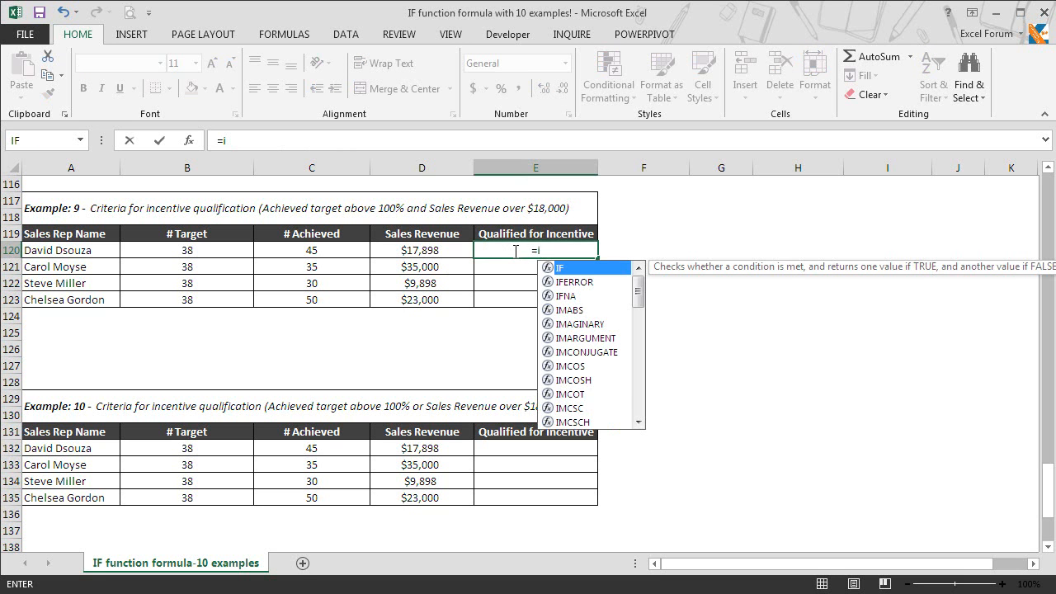
text(f)
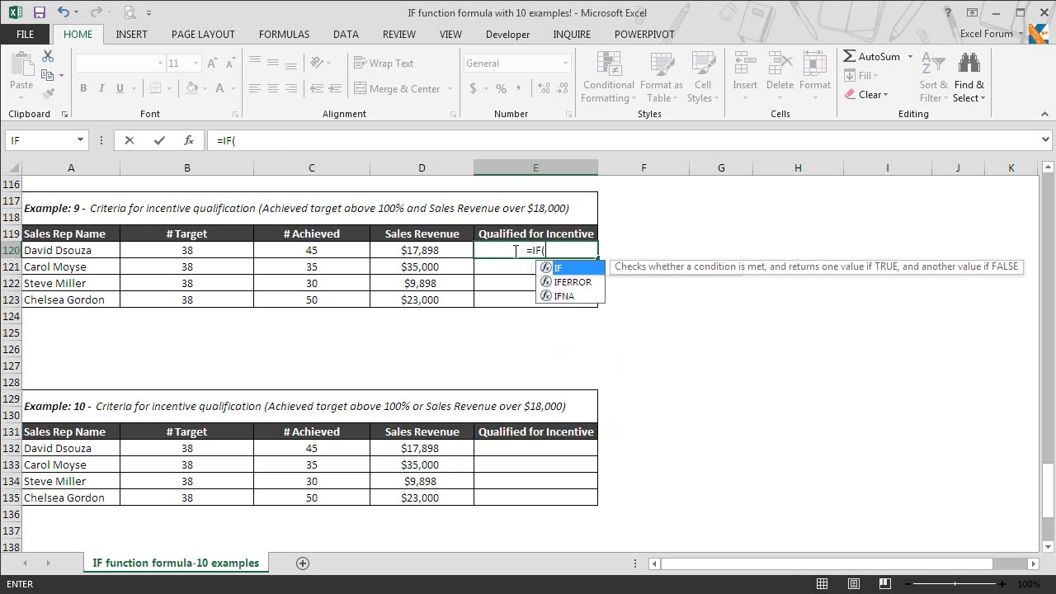
key(Tab)
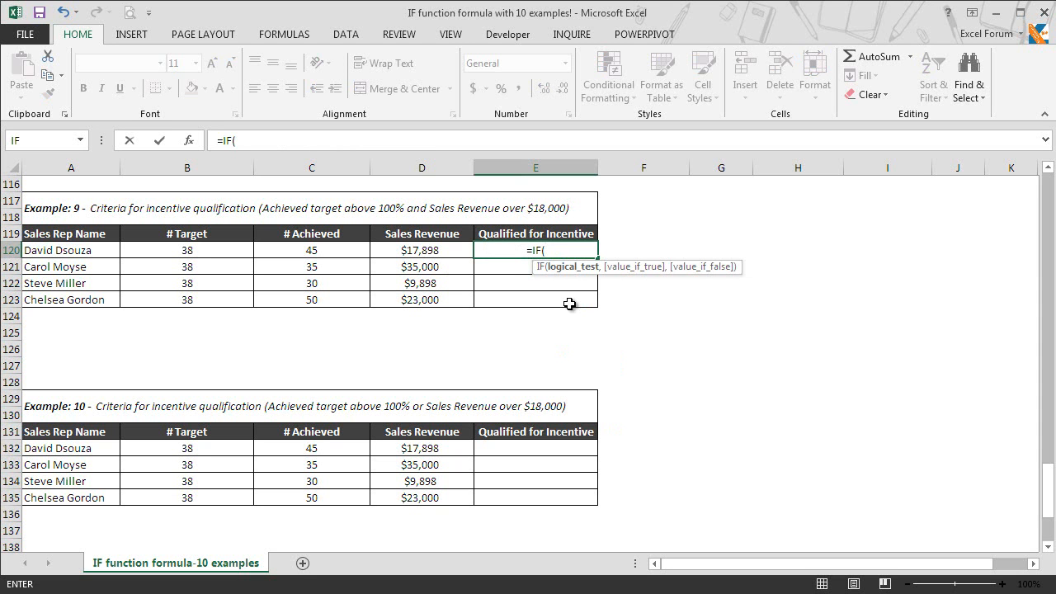
text(and)
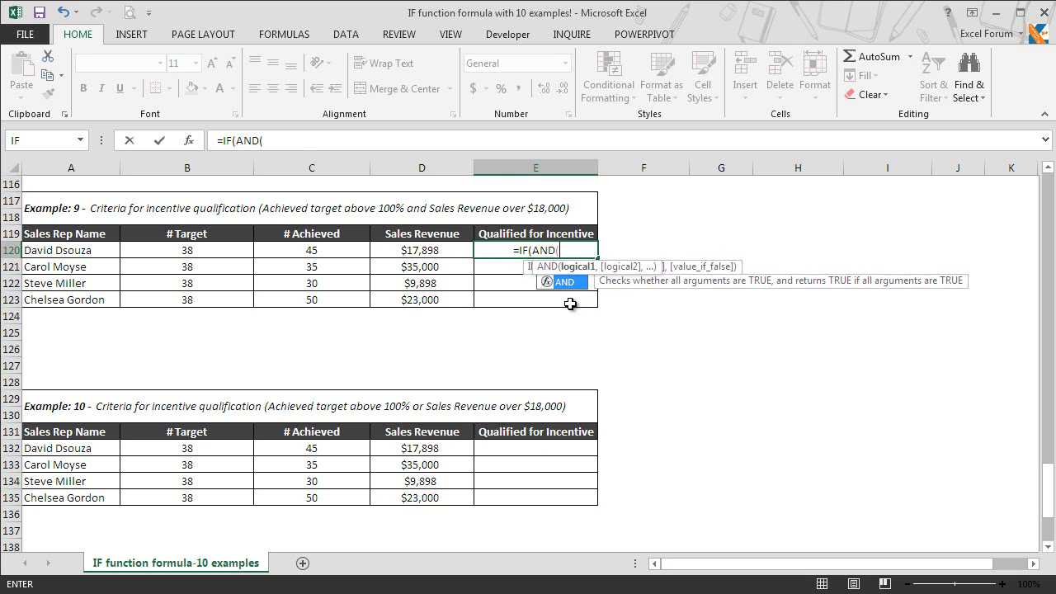
key(Tab)
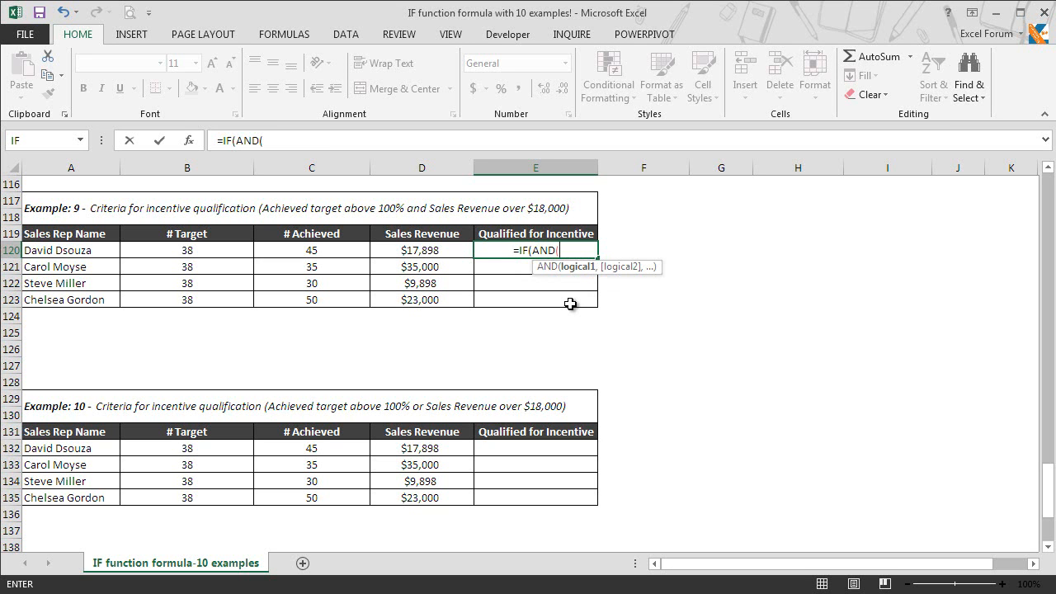
click(333, 249)
text(/)
click(227, 253)
text(>1)
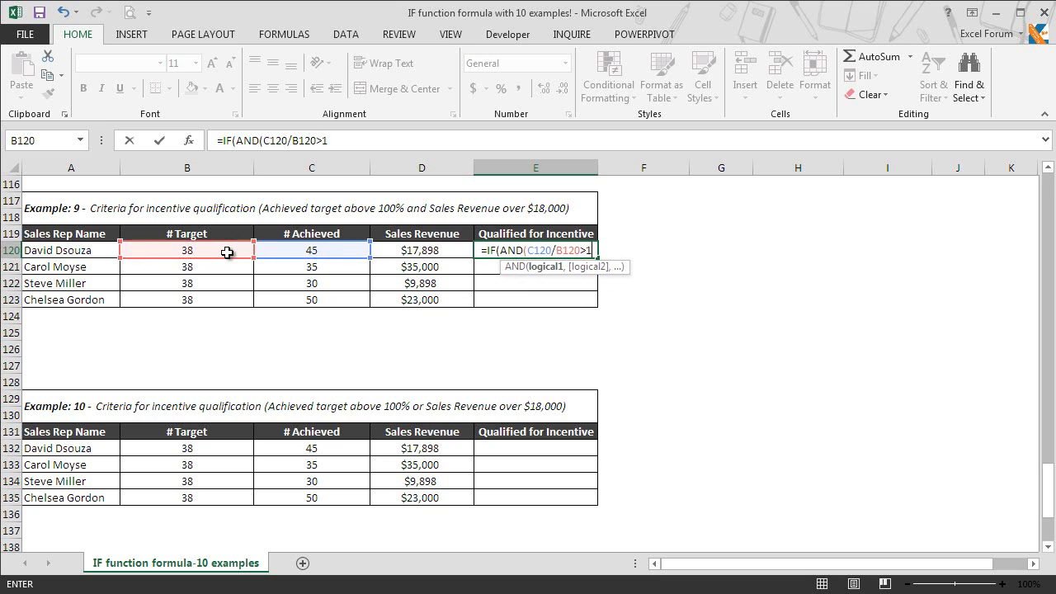
text(00%,)
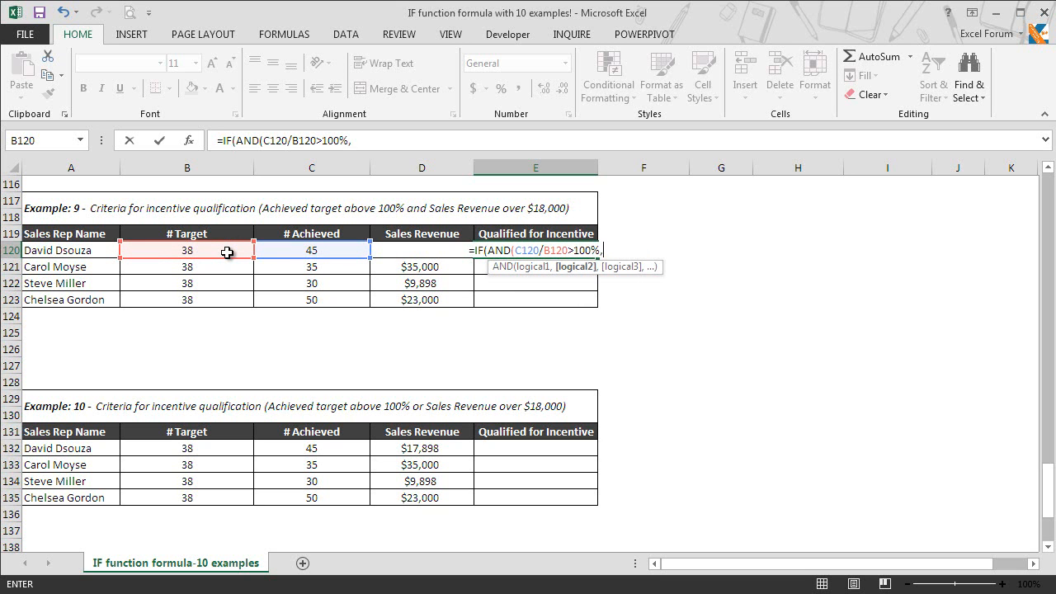
click(398, 258)
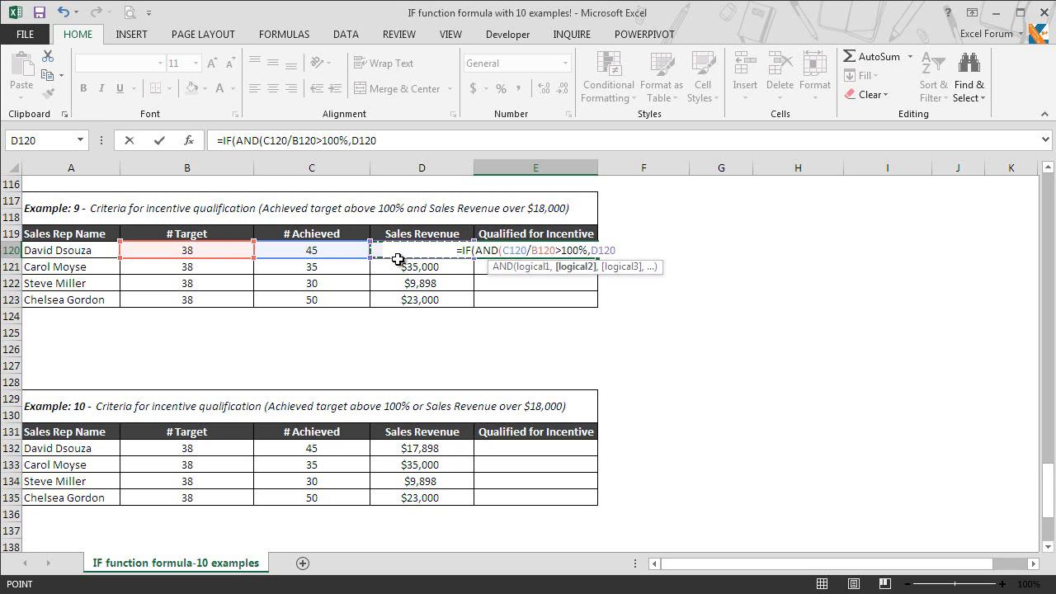
text(>)
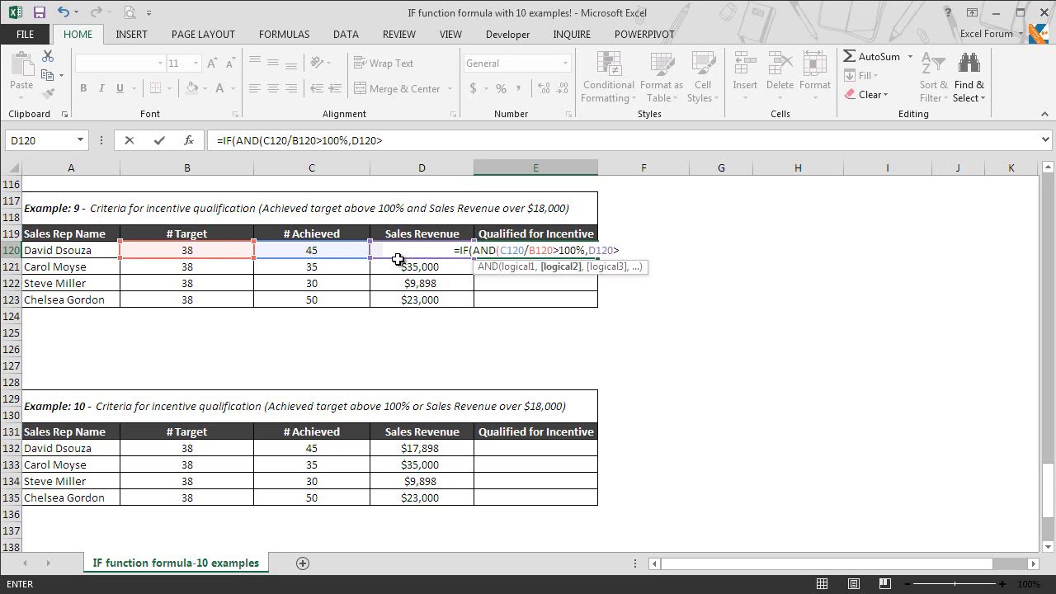
text(18000)
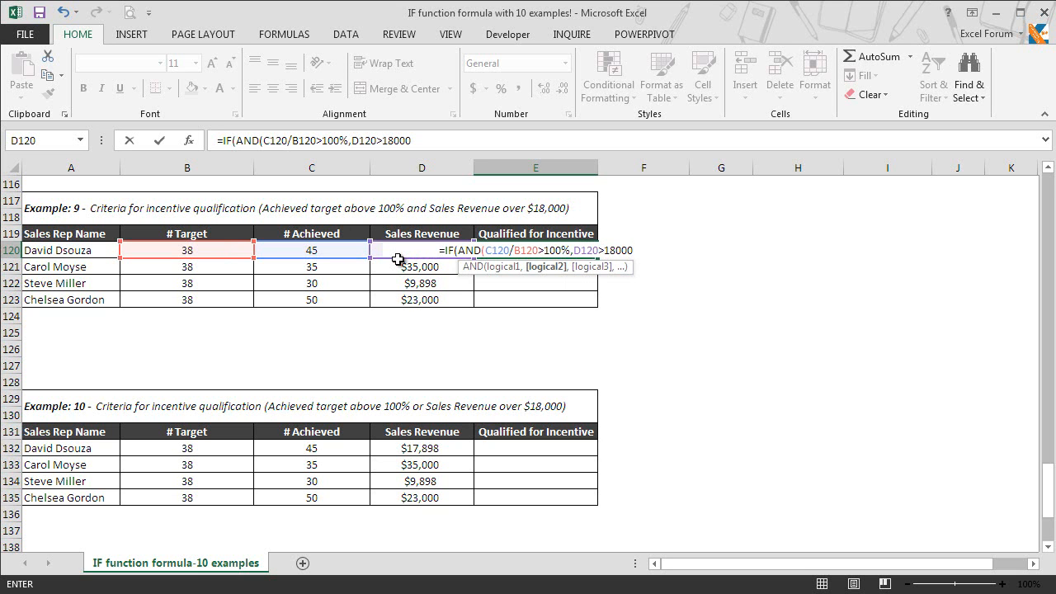
text())
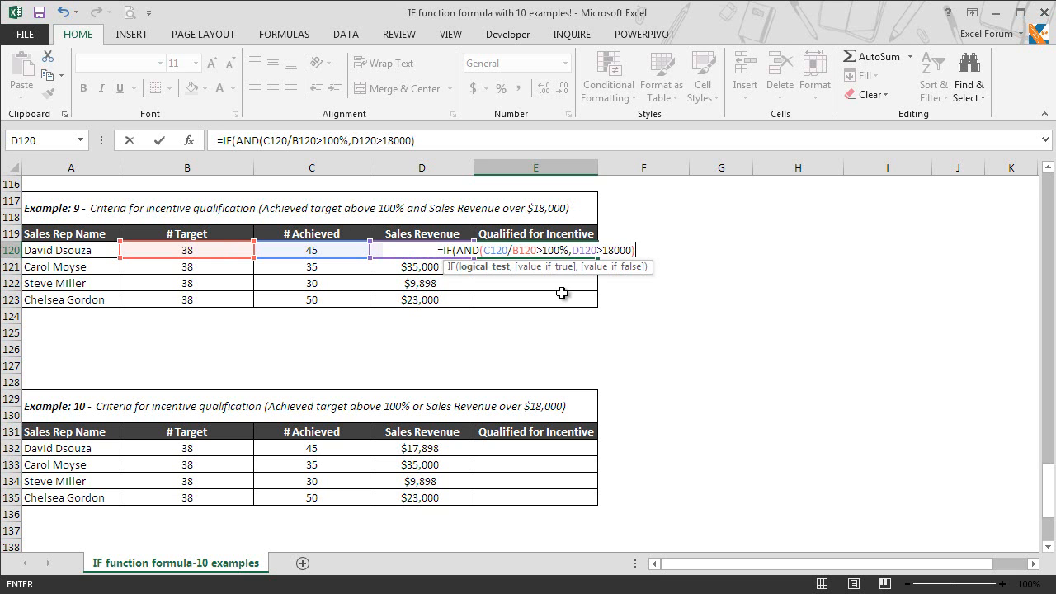
text(,)
text("Yes)
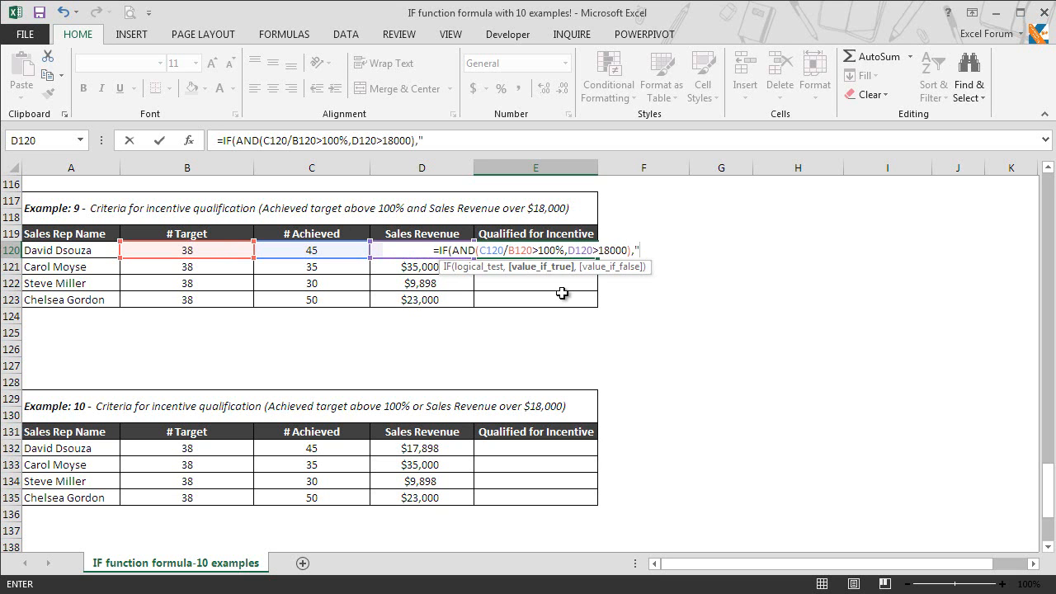
text(","Not Qualified)
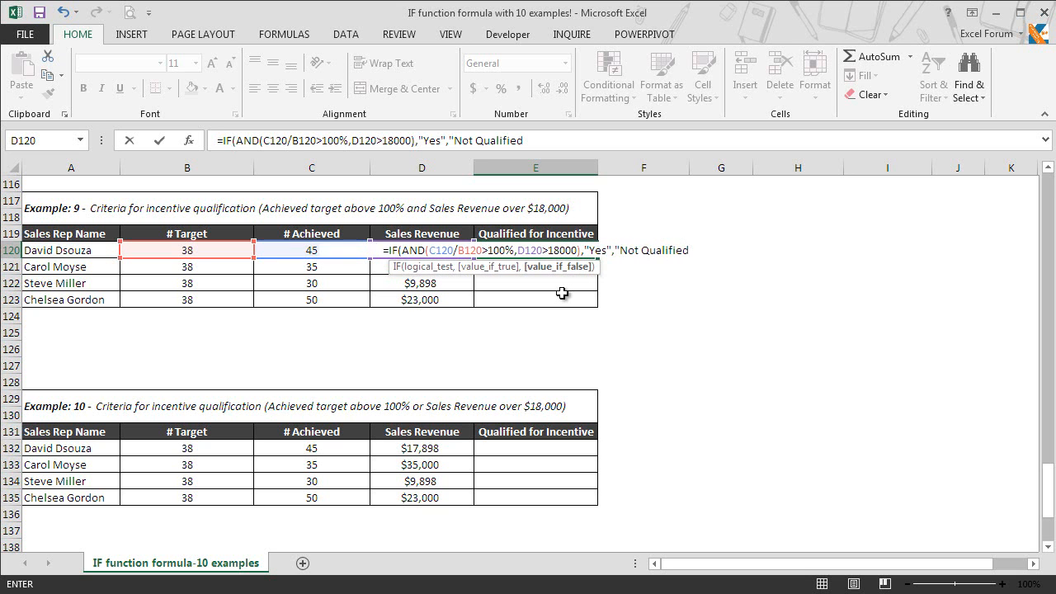
text("))
Commit the AND-based IF formula in E120 and copy it down through E123
key(Return)
click(565, 249)
key(ctrl+c)
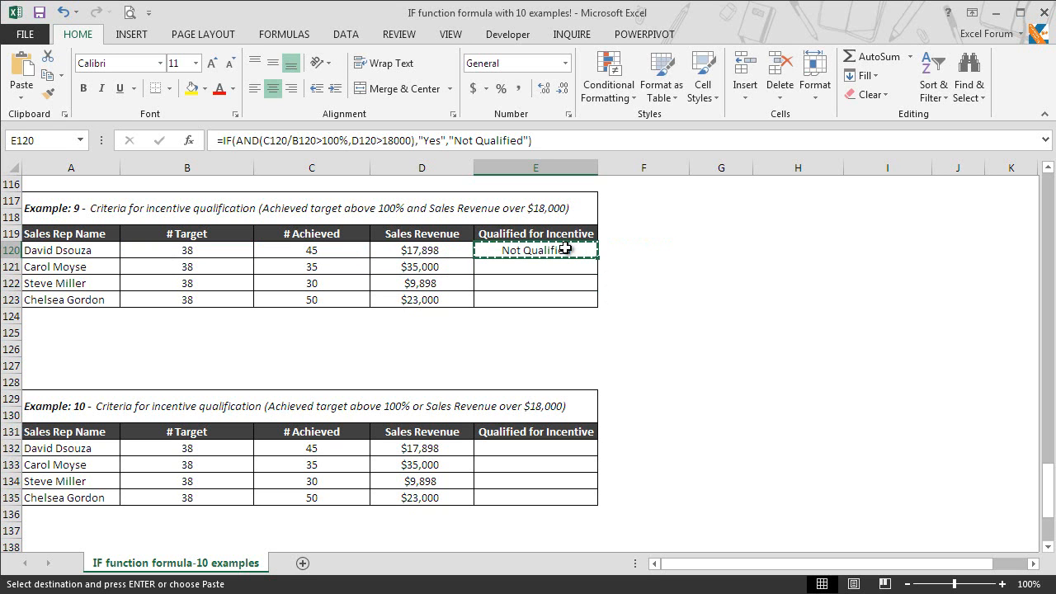
key(shift+Down)
key(shift+Down)
key(shift+Down)
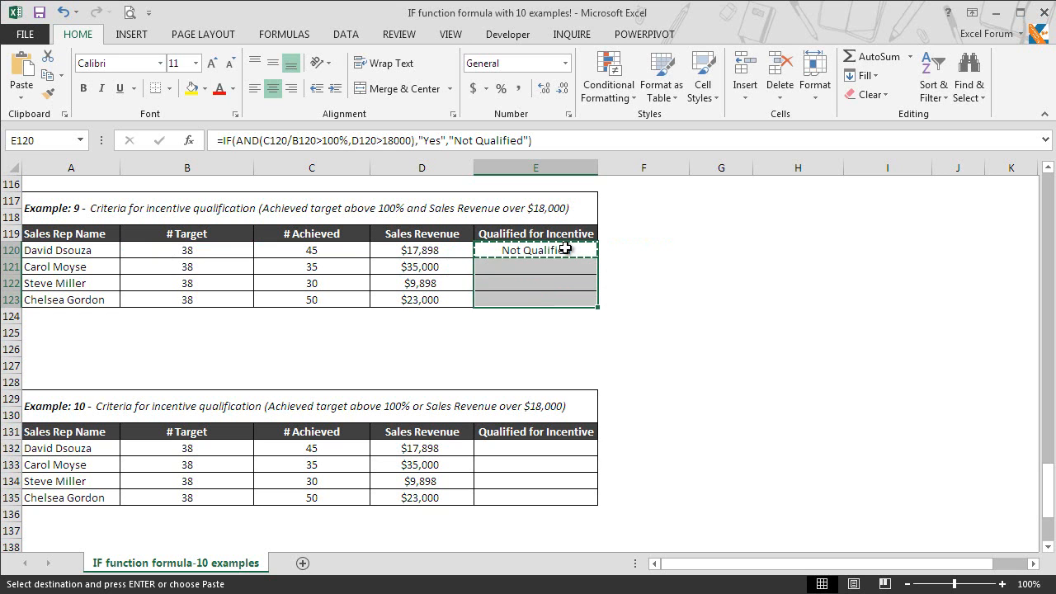
key(ctrl+v)
click(573, 255)
key(Escape)
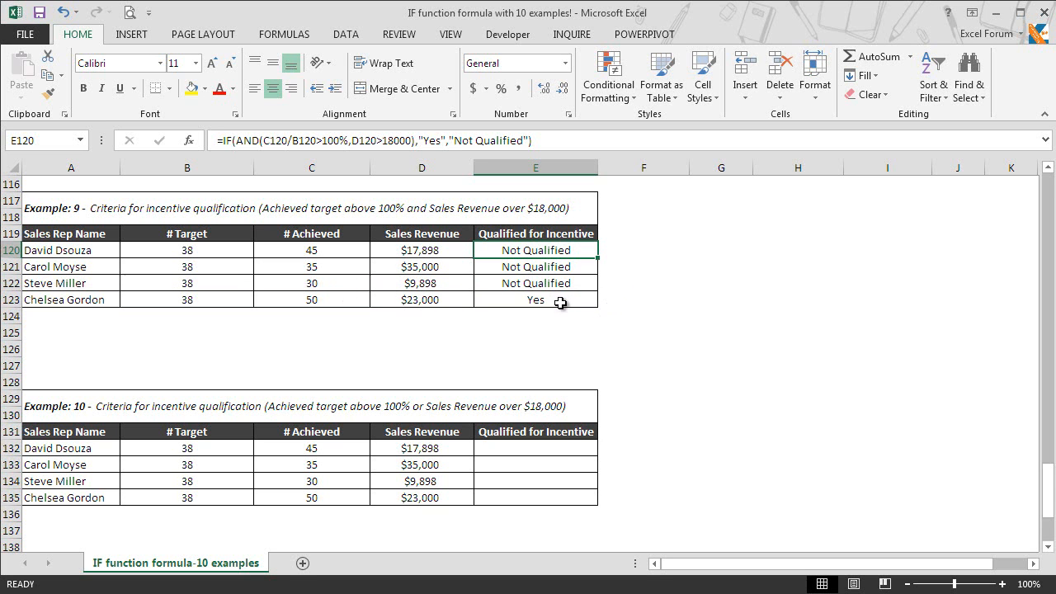
Enter =IF(OR(C132/B132>100%,D132>18000),"Yes","Not Qualified") in E132
click(564, 447)
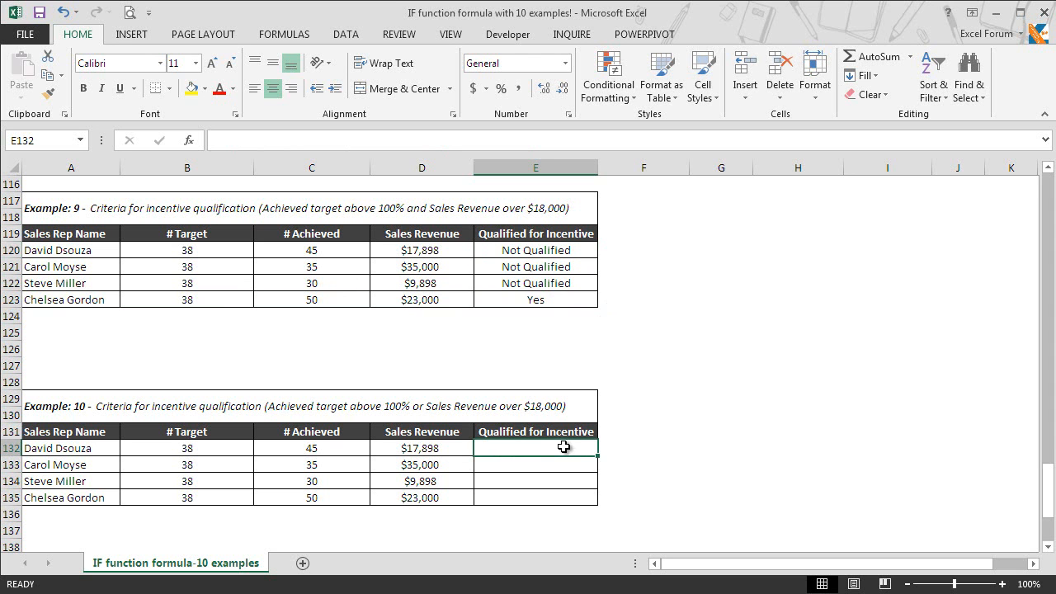
text(=if)
key(Tab)
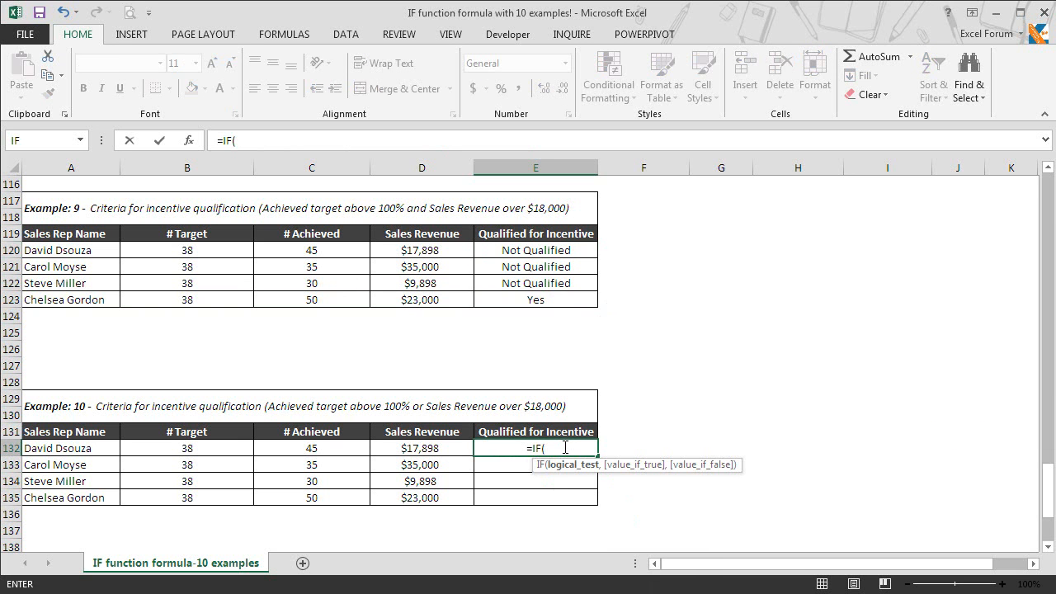
text(or)
key(Tab)
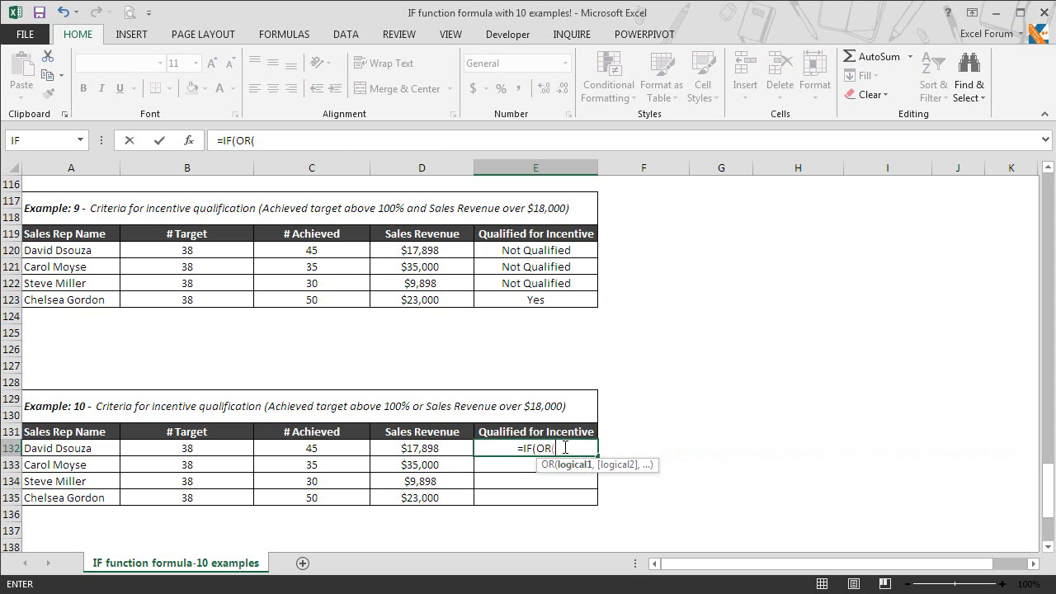
click(334, 449)
text(/)
click(334, 449)
key(Left)
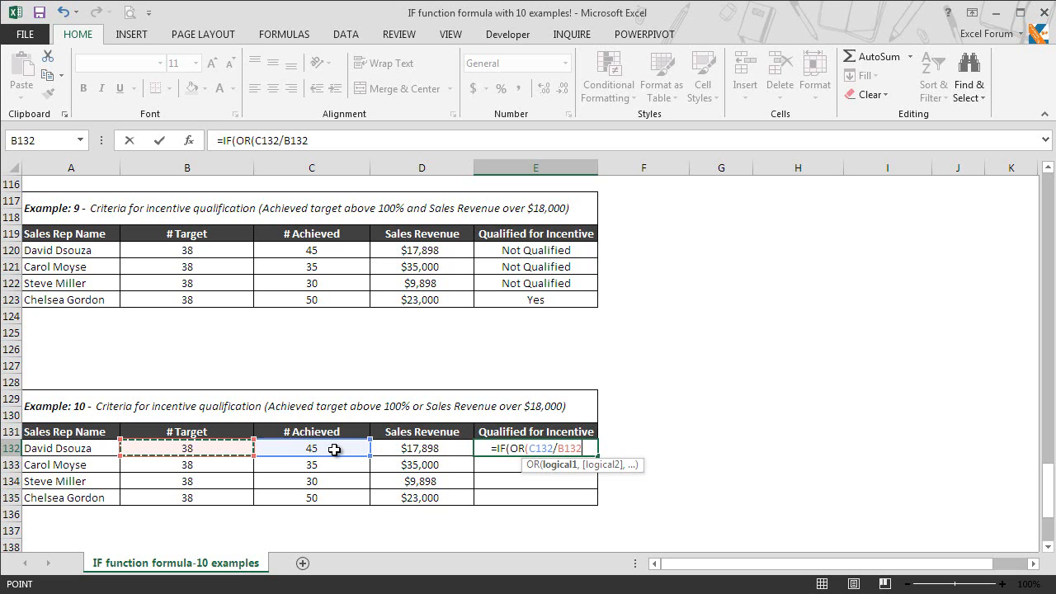
text(>100%)
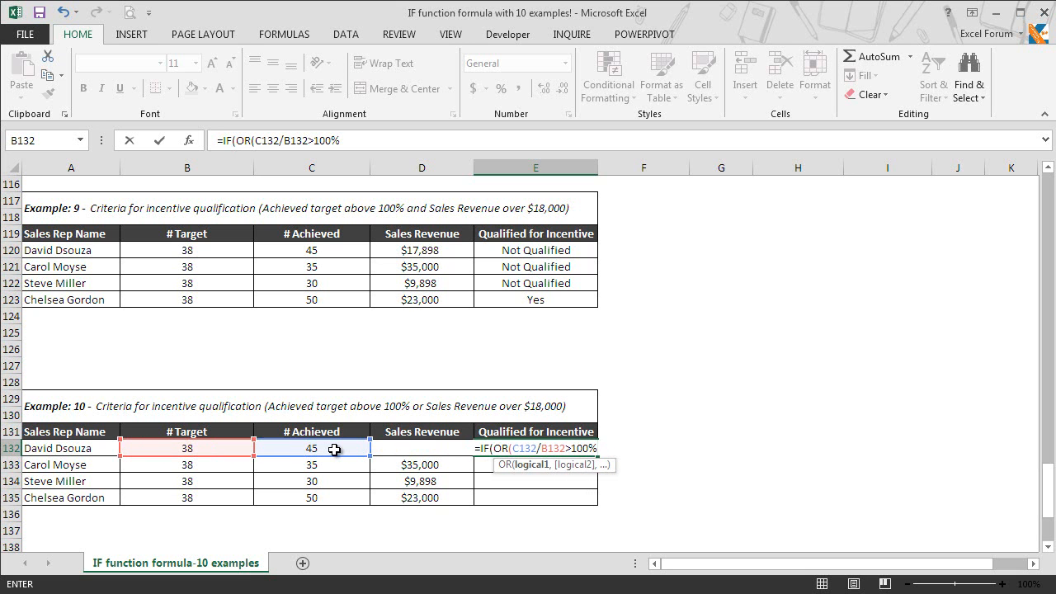
text(,)
click(388, 446)
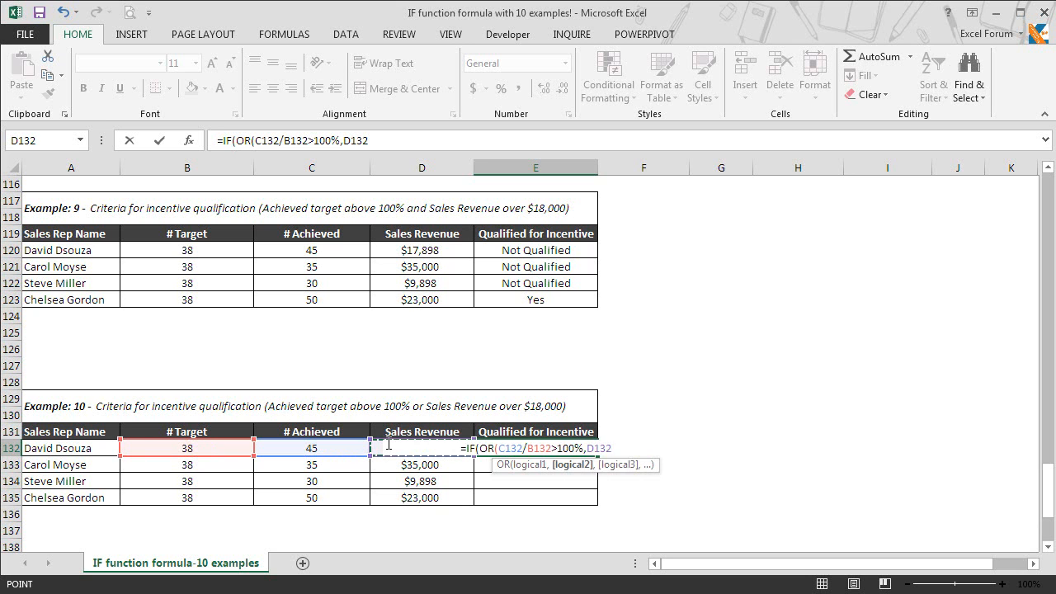
text(>18000),"Yes","No)
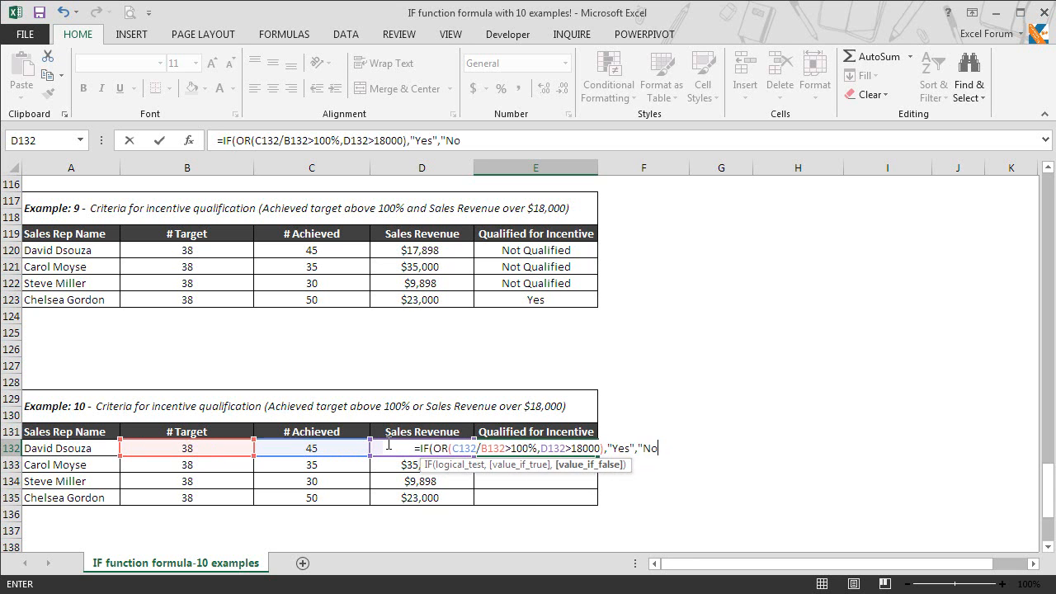
text(t Qualified")
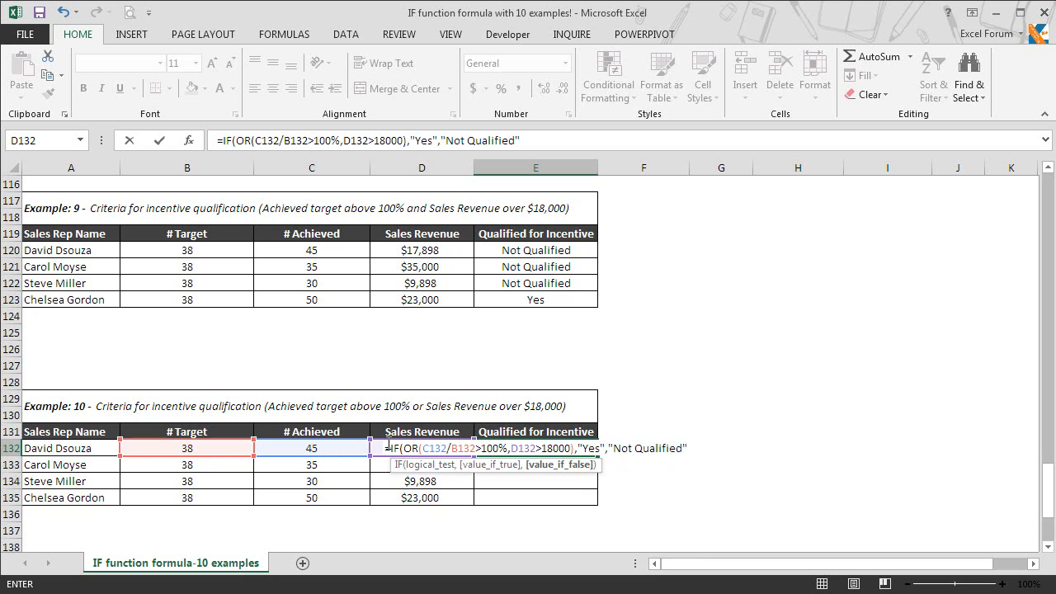
text())
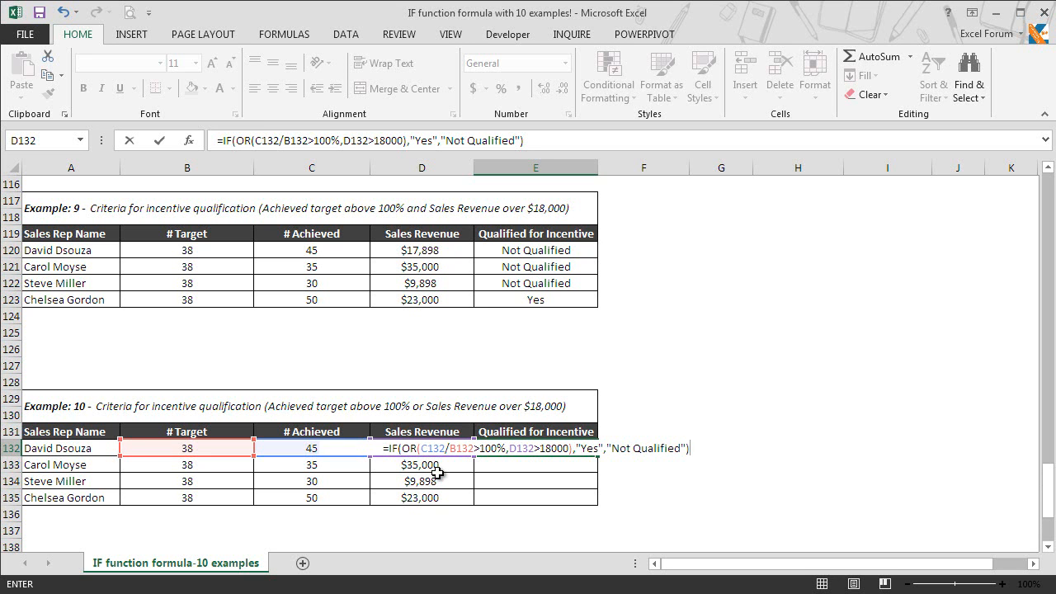
key(Return)
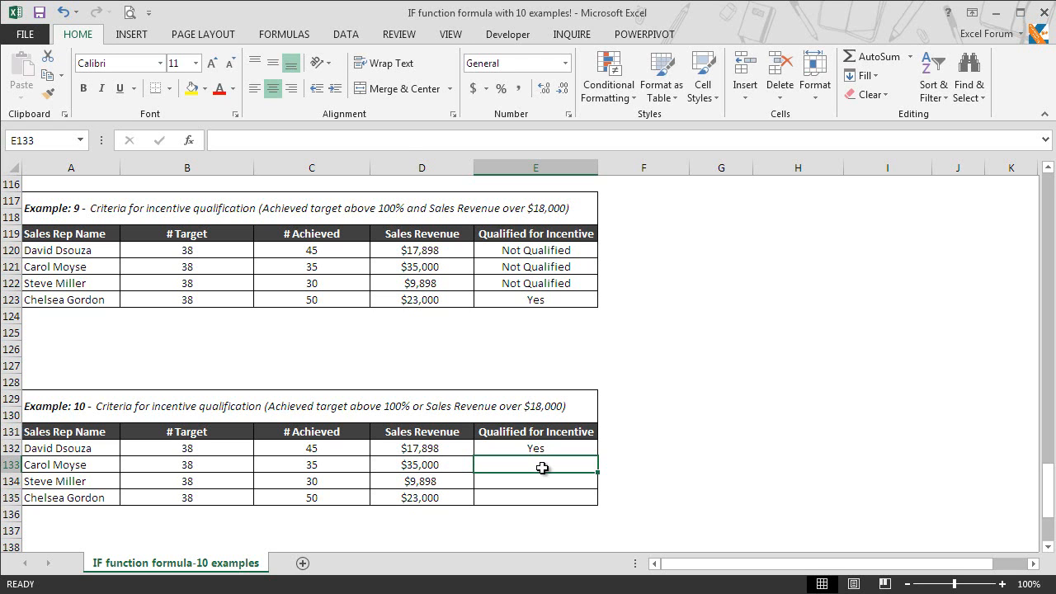
Copy the E132 OR formula into E133:E135 and check the copied formula in E134
key(Up)
key(ctrl+c)
key(shift+Down)
key(shift+Down)
key(shift+Down)
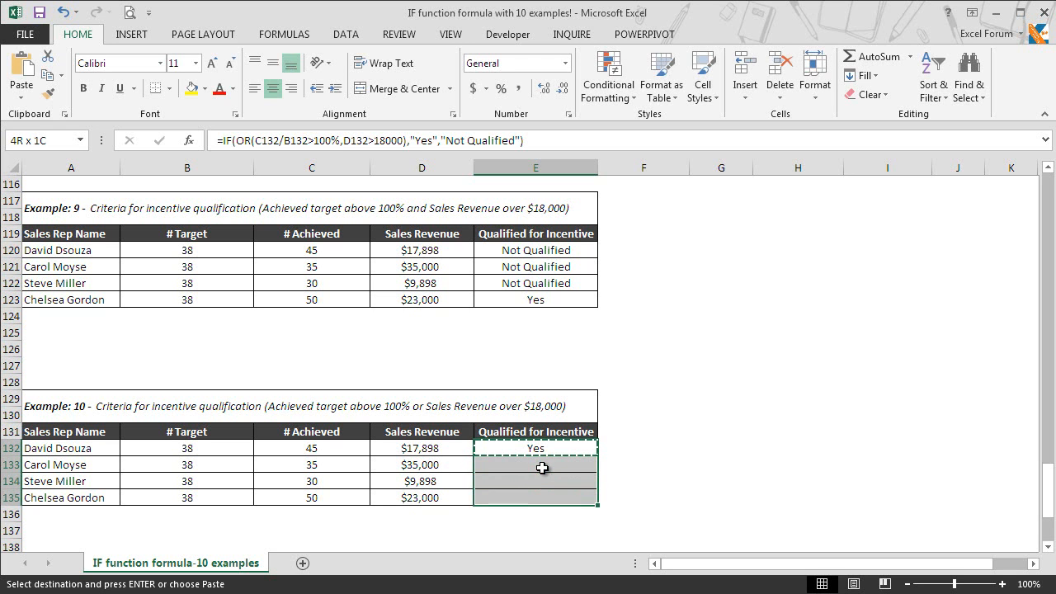
key(ctrl+v)
key(Down)
key(Up)
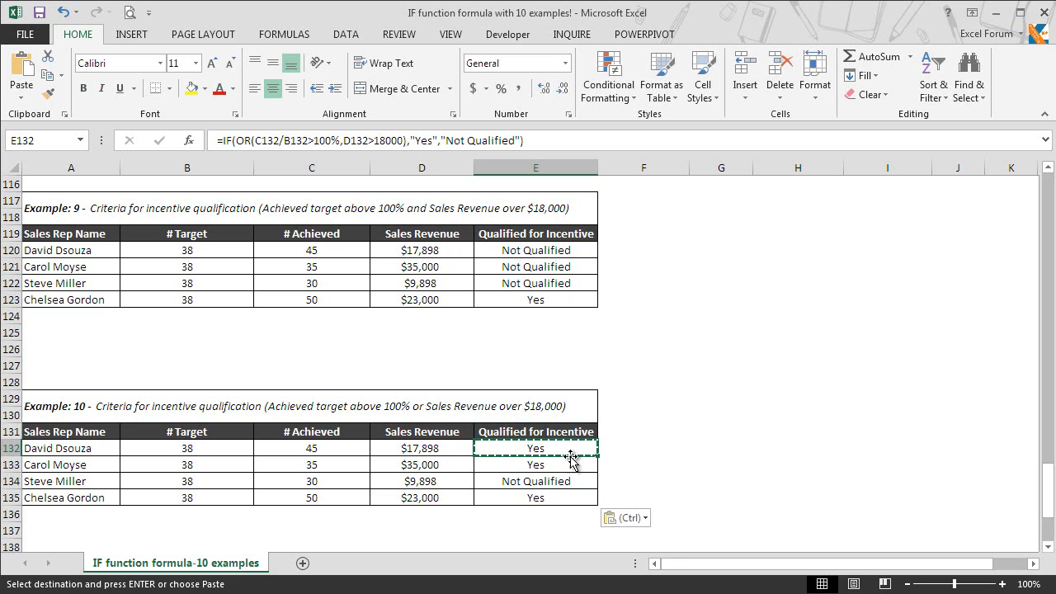
click(577, 482)
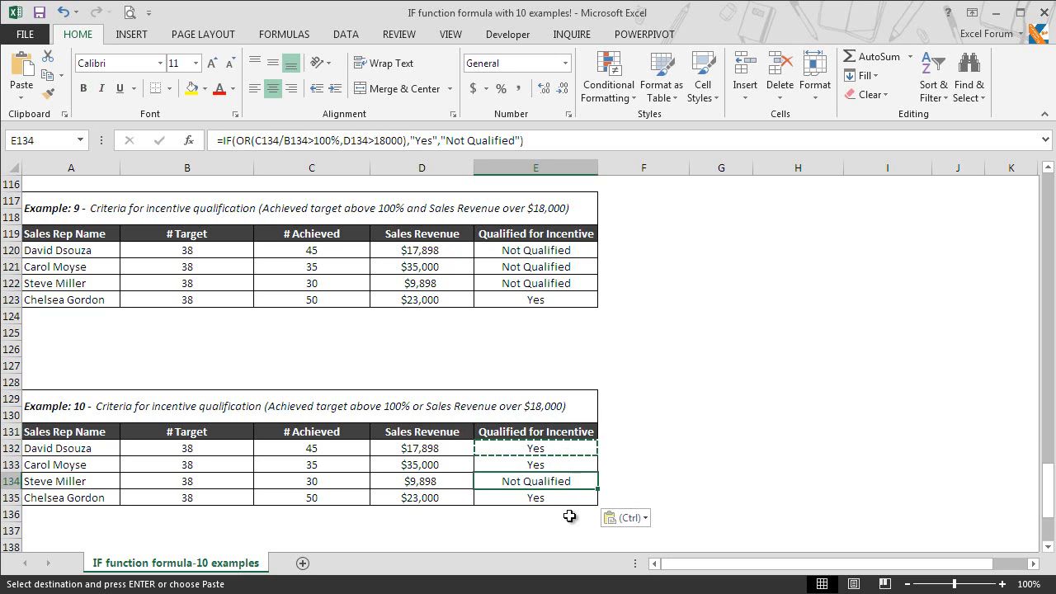
key(Escape)
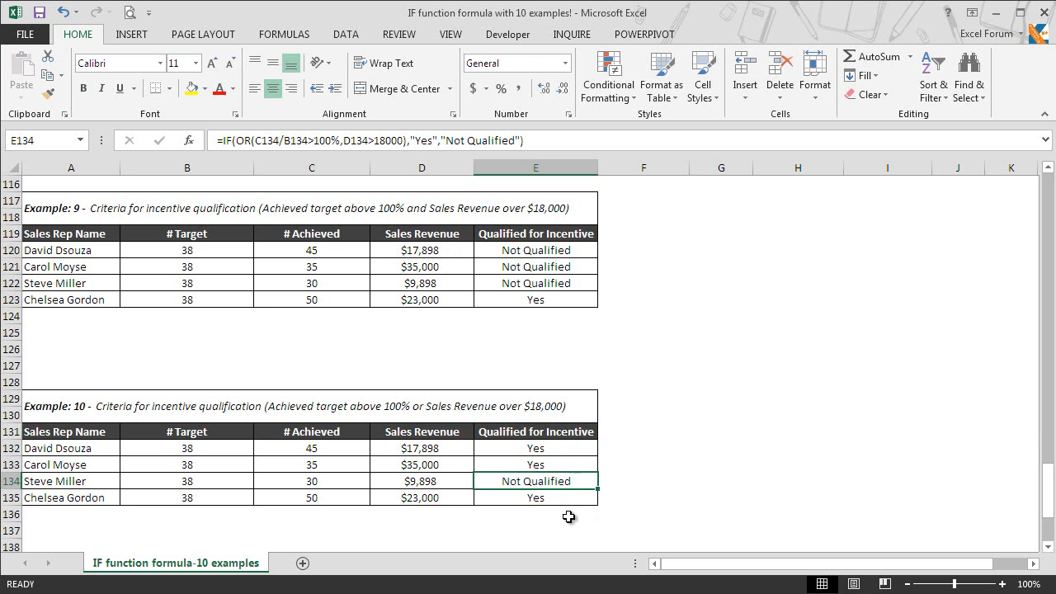